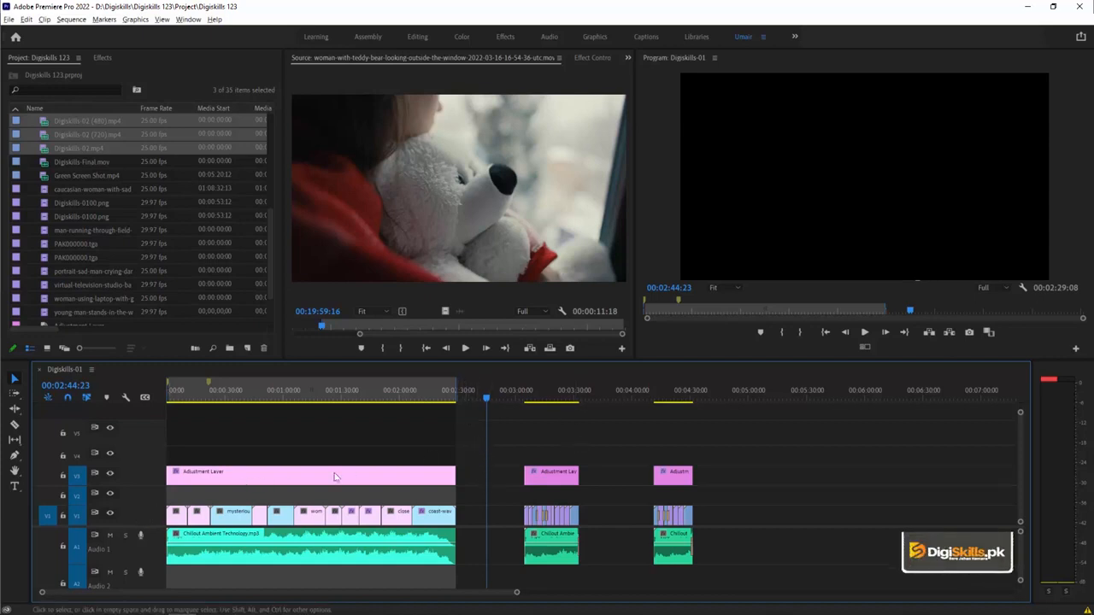
Step: Open the media export settings for the sequence's marked first section and choose the Match Source - High bitrate preset
drag(510, 441, 587, 544)
drag(622, 427, 745, 561)
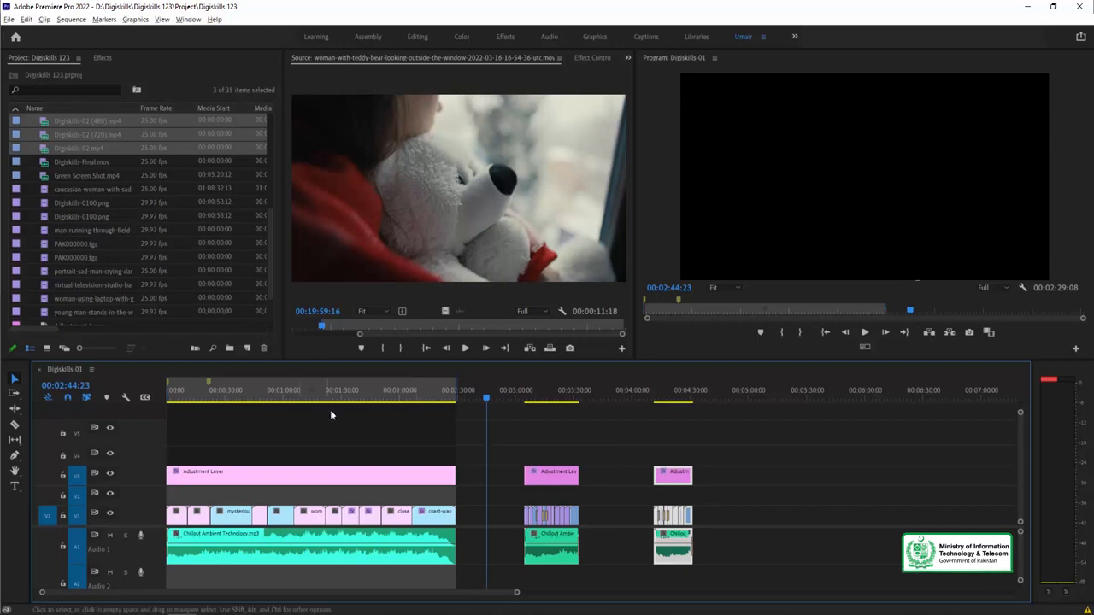
click(9, 18)
mouse_move(52, 313)
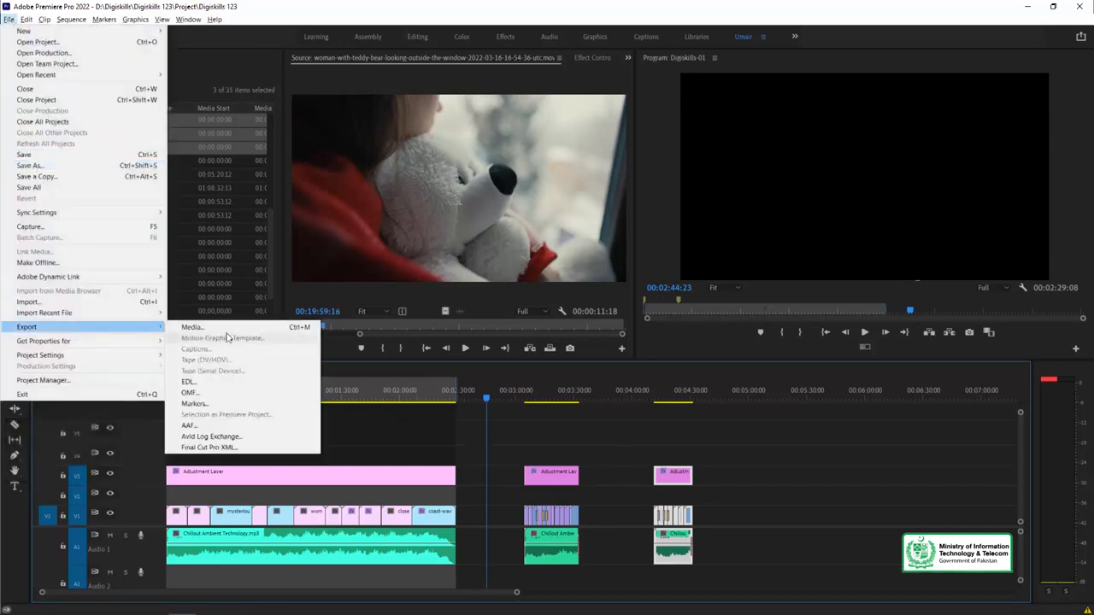
click(226, 324)
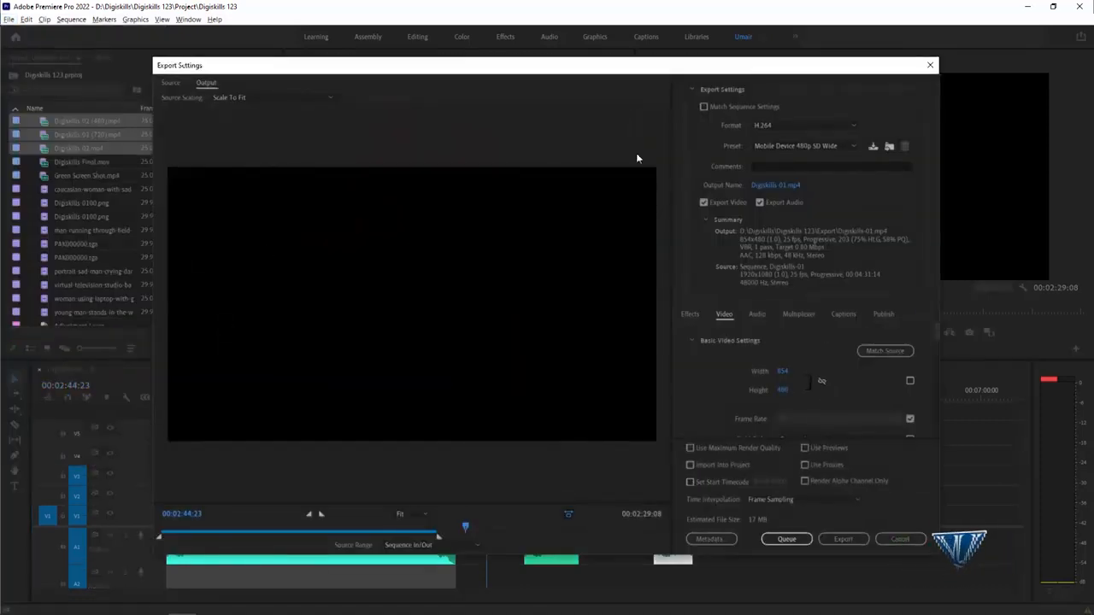
click(808, 145)
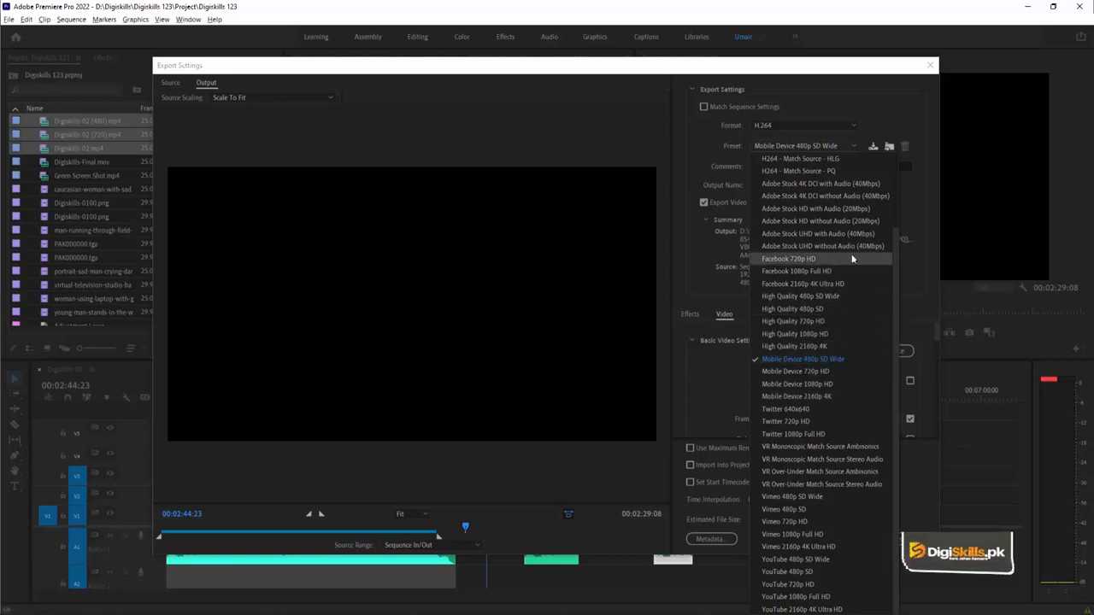
drag(896, 272, 899, 180)
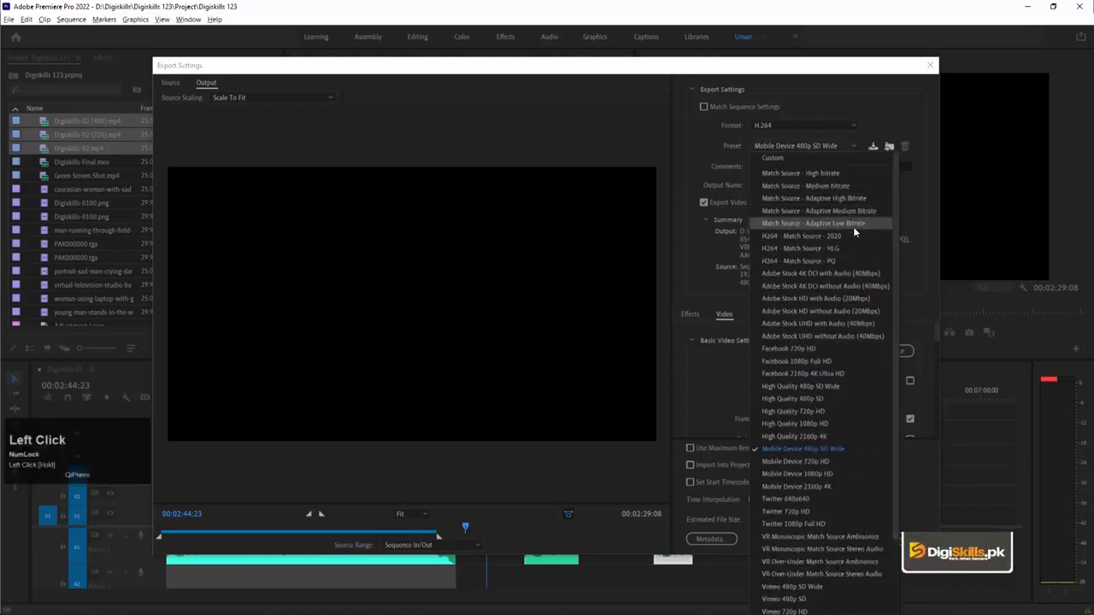
click(828, 173)
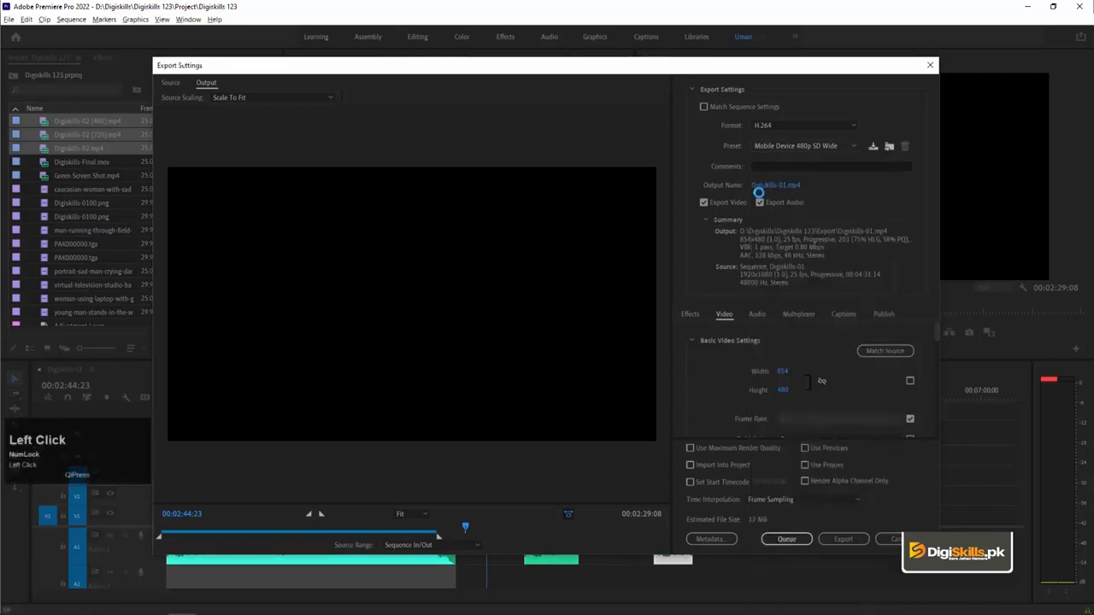
Step: Name the output file Digiskills-03 in the Export folder and send the export to the Adobe Media Encoder queue
click(771, 184)
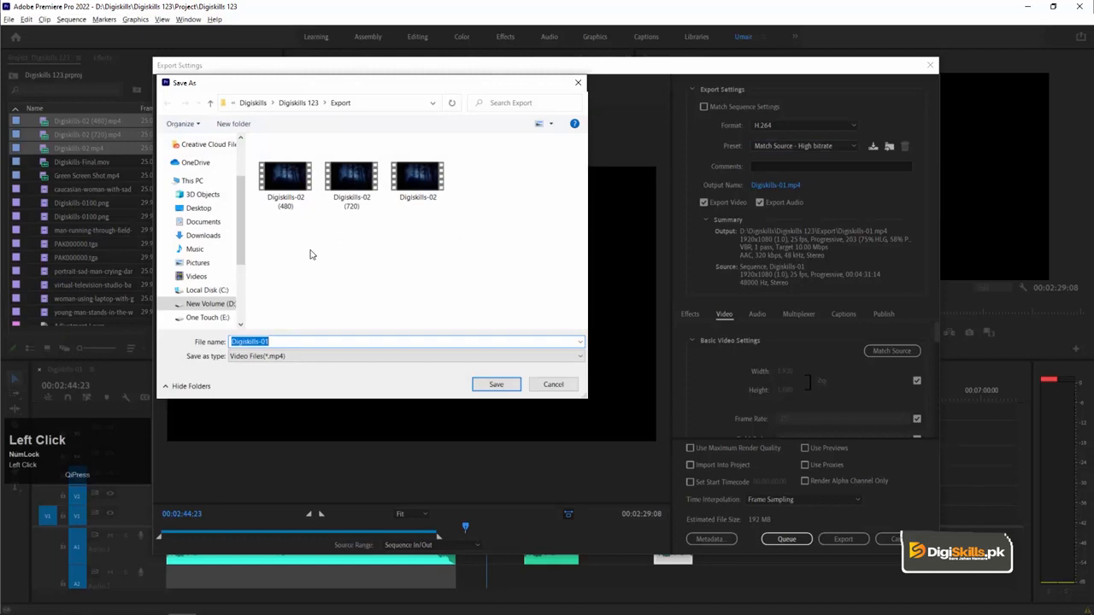
click(329, 340)
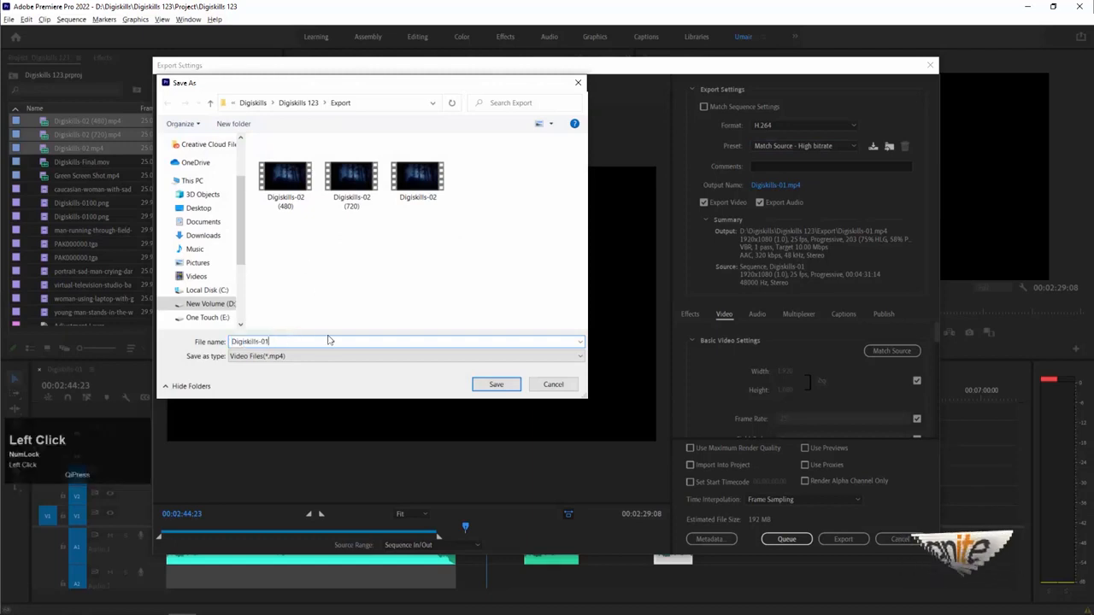
key(BackSpace)
text(3)
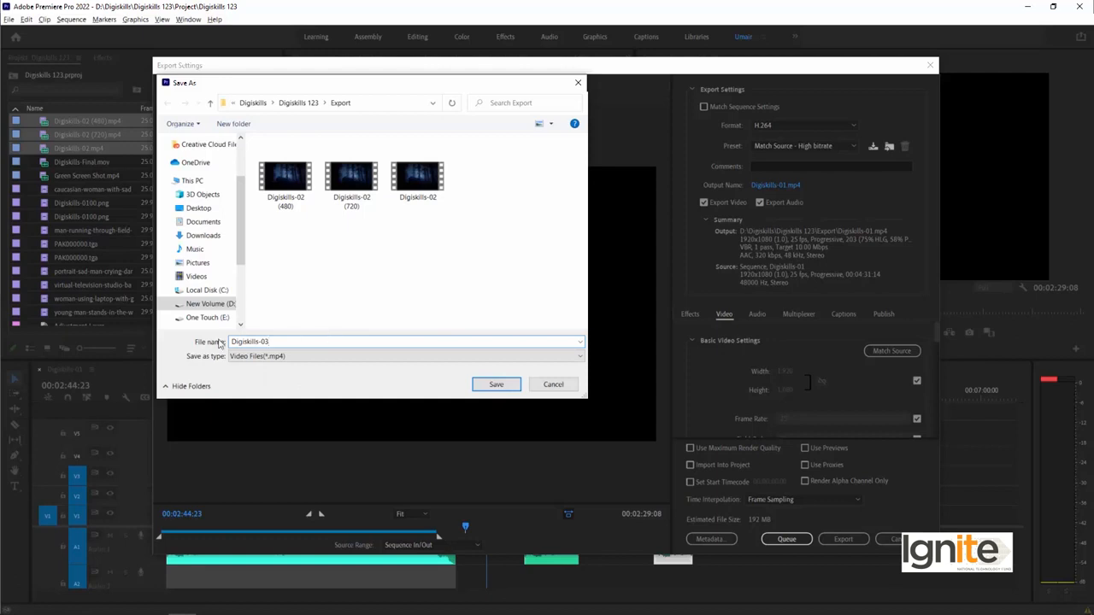
drag(280, 340, 190, 345)
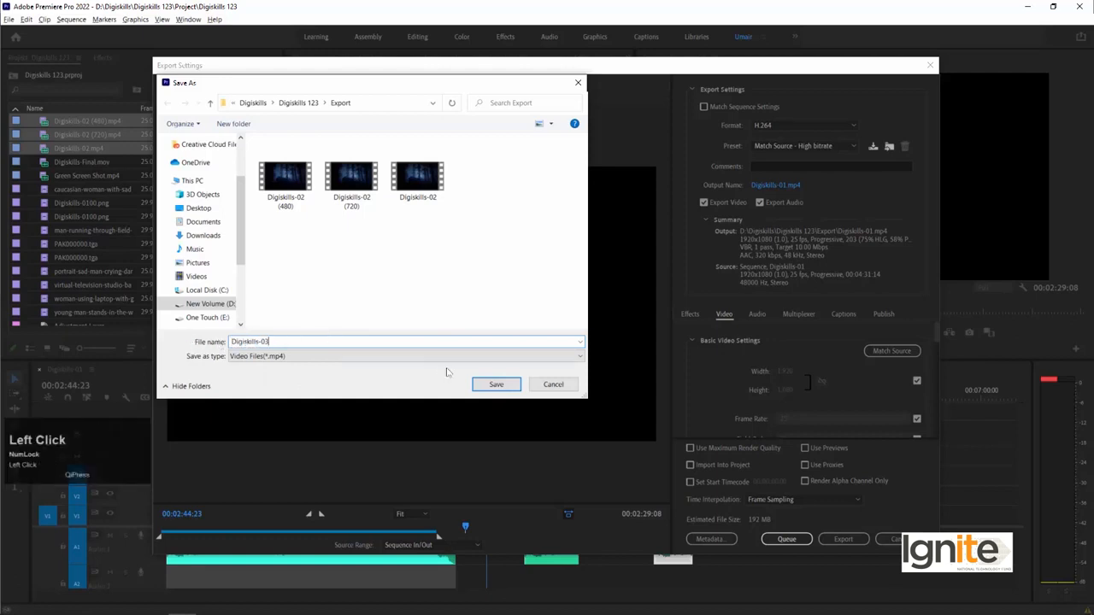
click(498, 386)
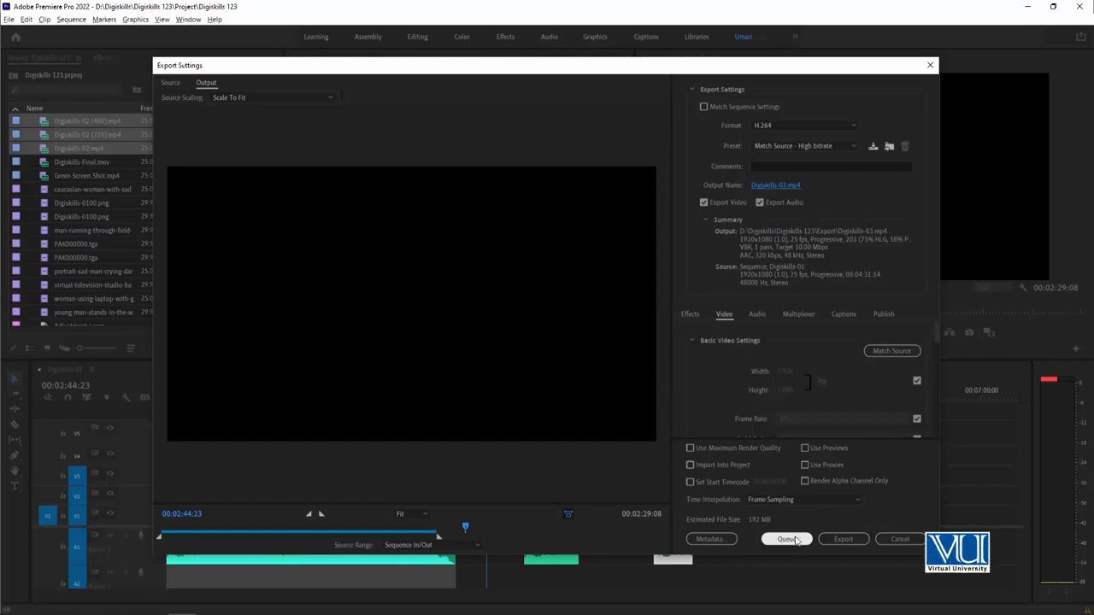
click(794, 541)
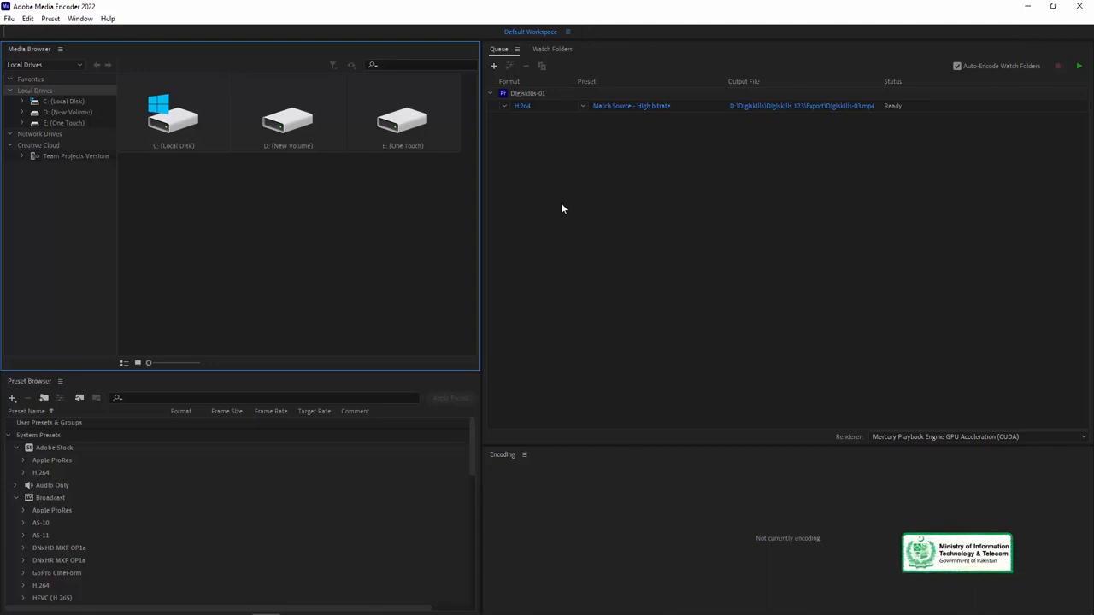
Step: Switch back to Premiere Pro and mark the in and out range around the middle clip group
key(alt+Tab)
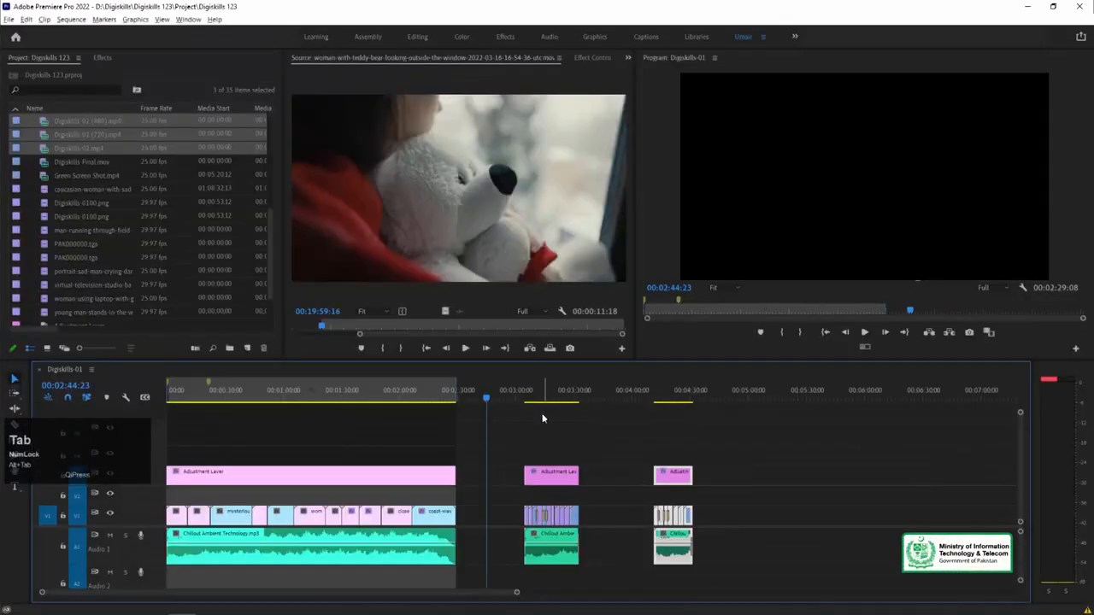
drag(505, 432, 595, 548)
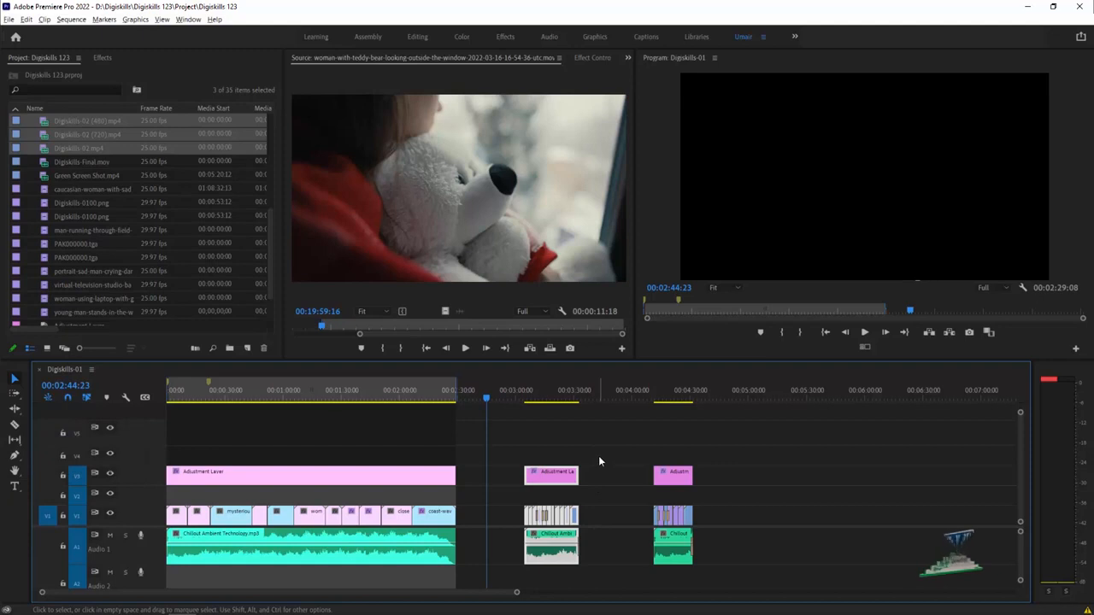
key(slash)
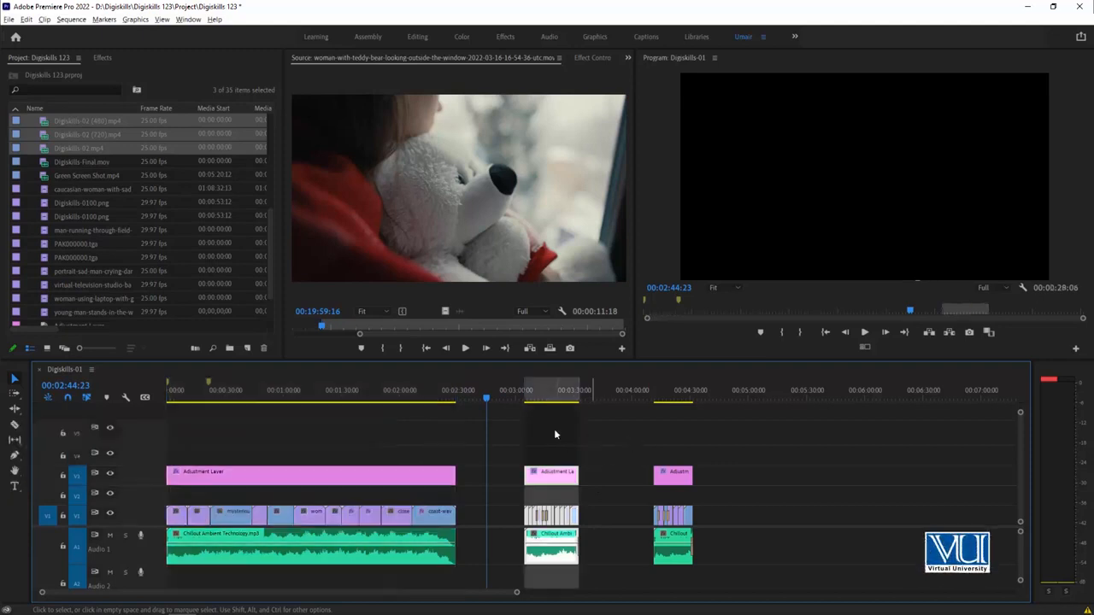
Step: Mark the last clip group as the in and out range, and return the range to the middle group
drag(629, 439, 723, 566)
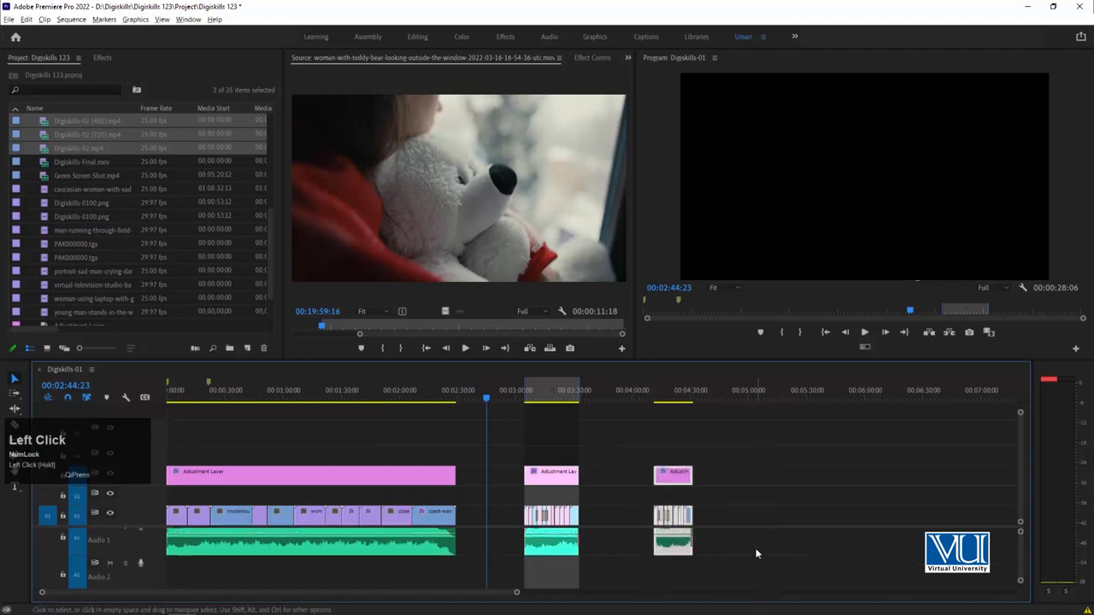
key(slash)
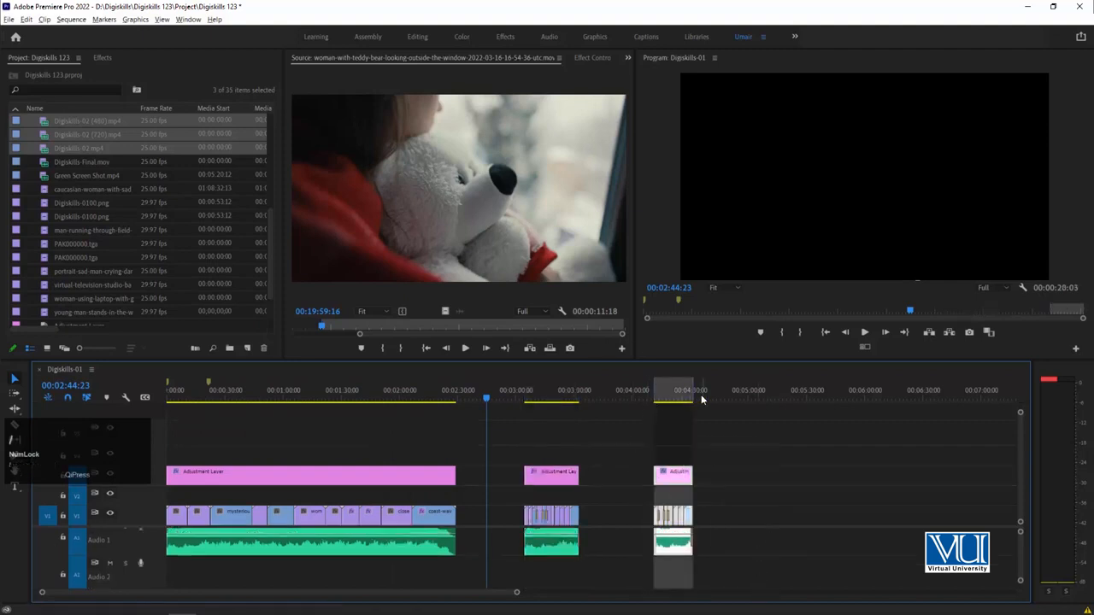
drag(611, 441, 508, 551)
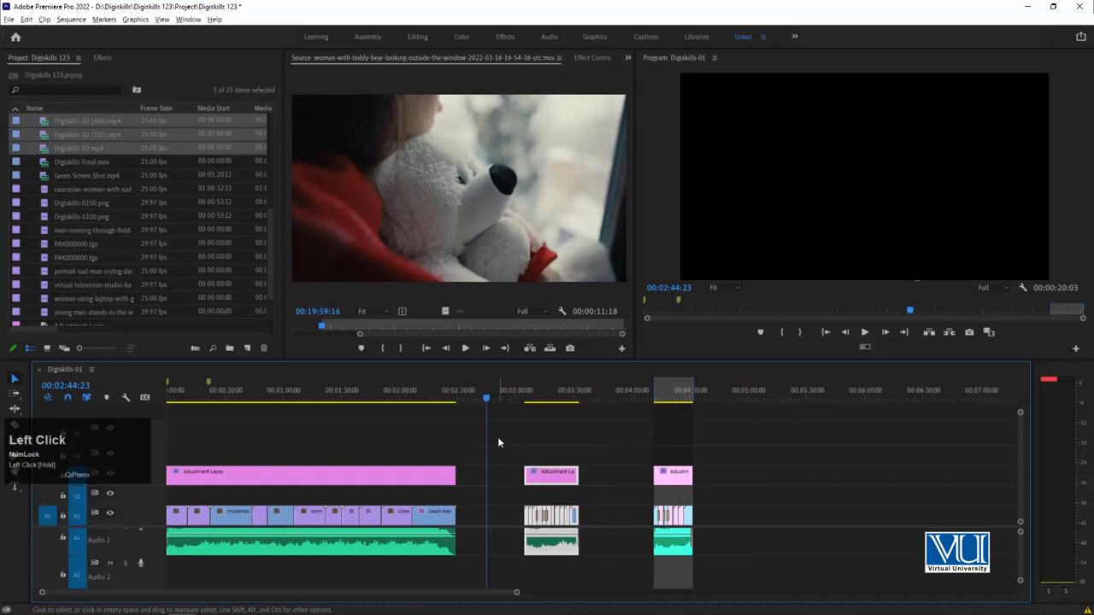
key(slash)
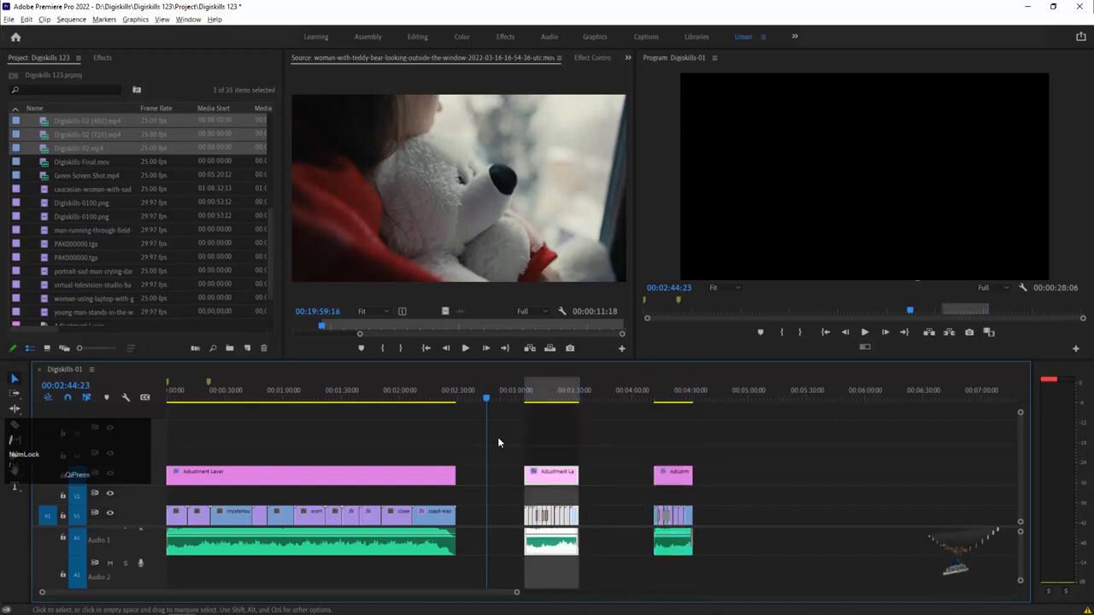
Step: Check both ends of the marked range by moving the playhead to its in point and its out point
key(shift+i)
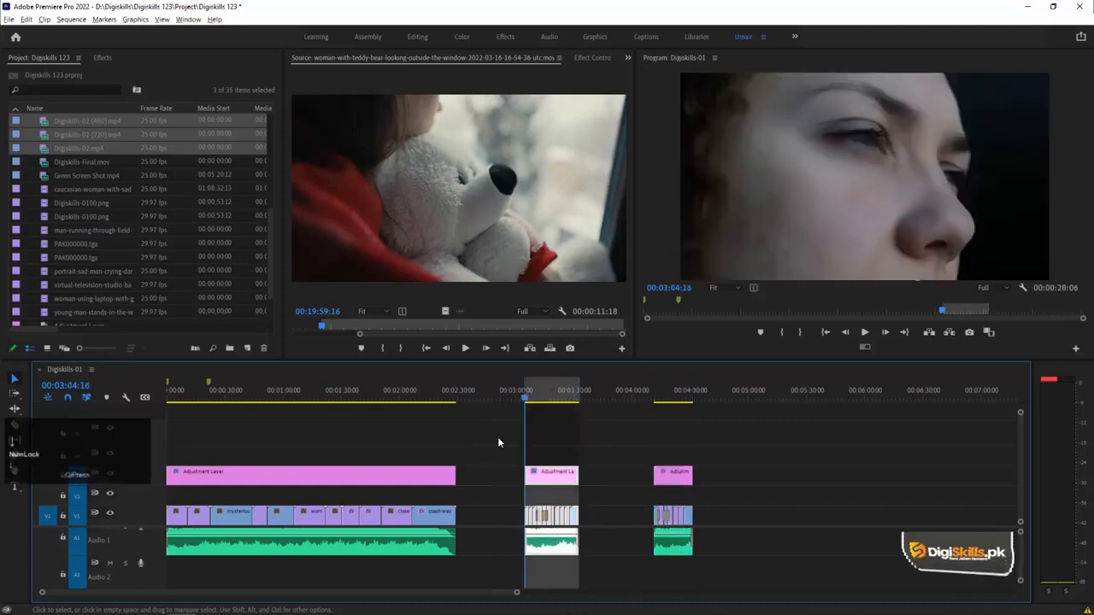
click(593, 398)
key(shift+o)
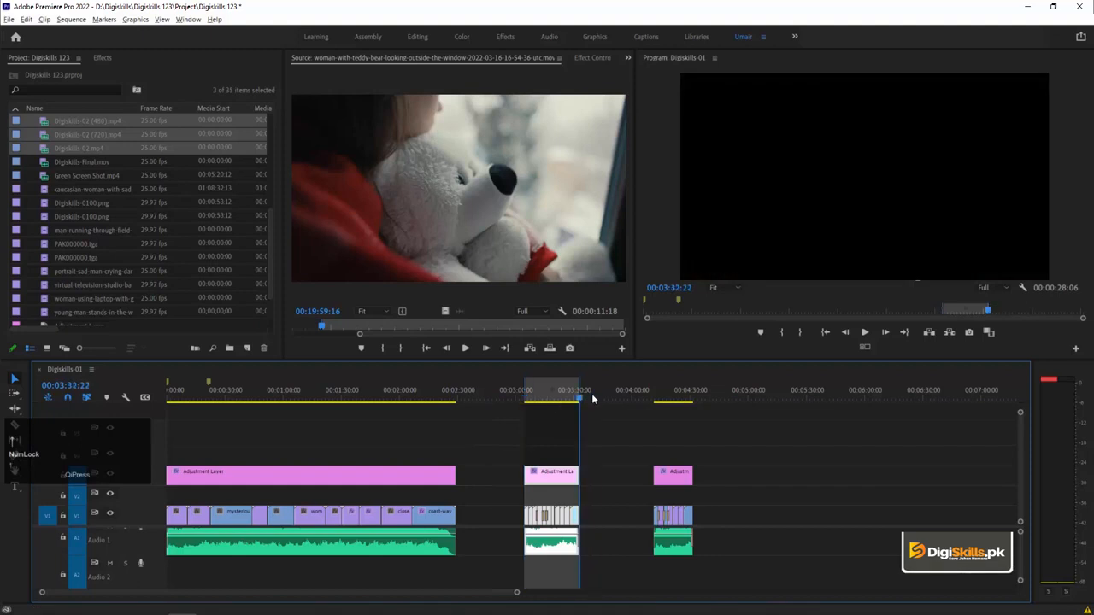
click(557, 421)
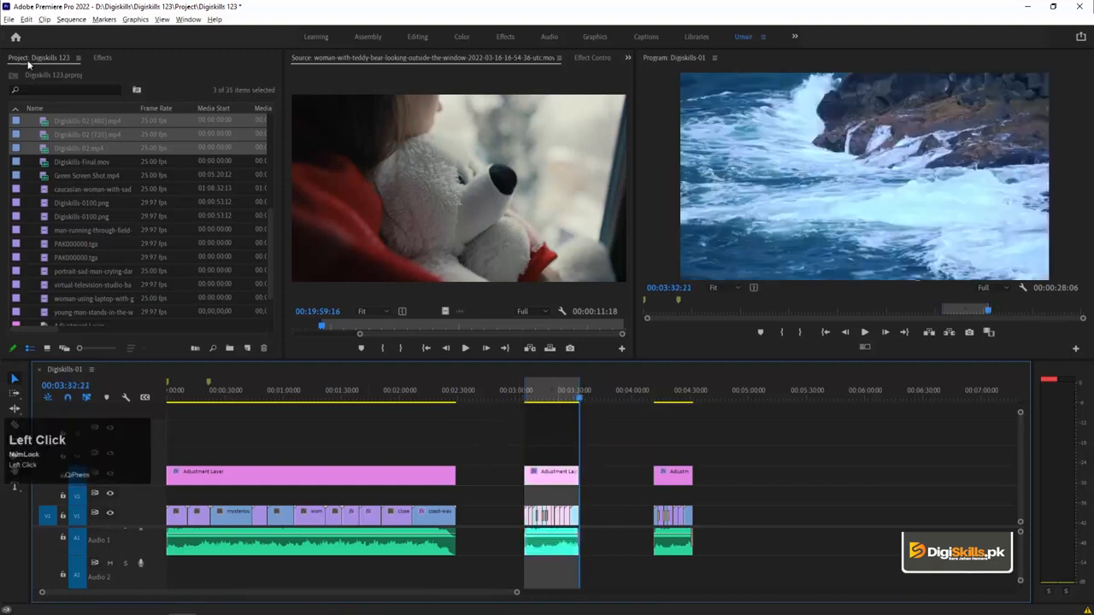
Step: Open the media export settings for the marked middle clip group
click(10, 21)
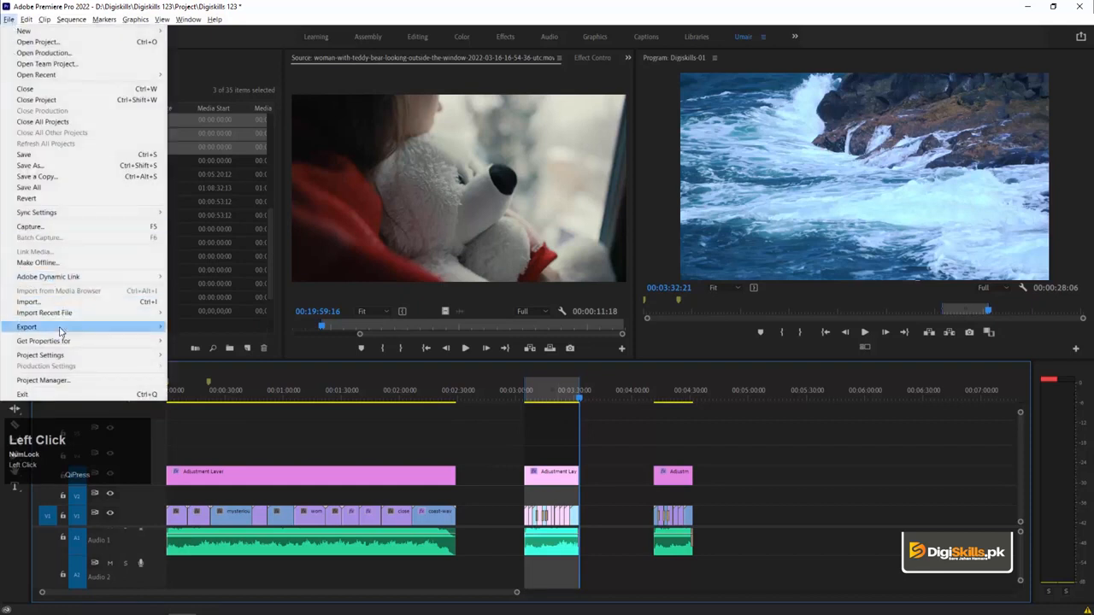
mouse_move(133, 332)
click(194, 327)
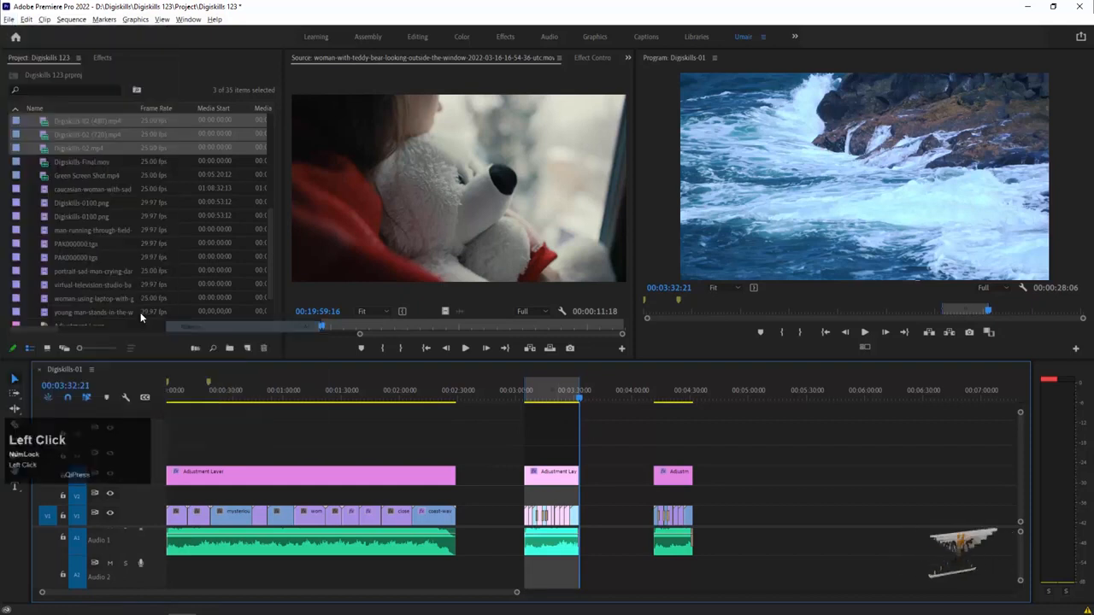
key(ctrl+m)
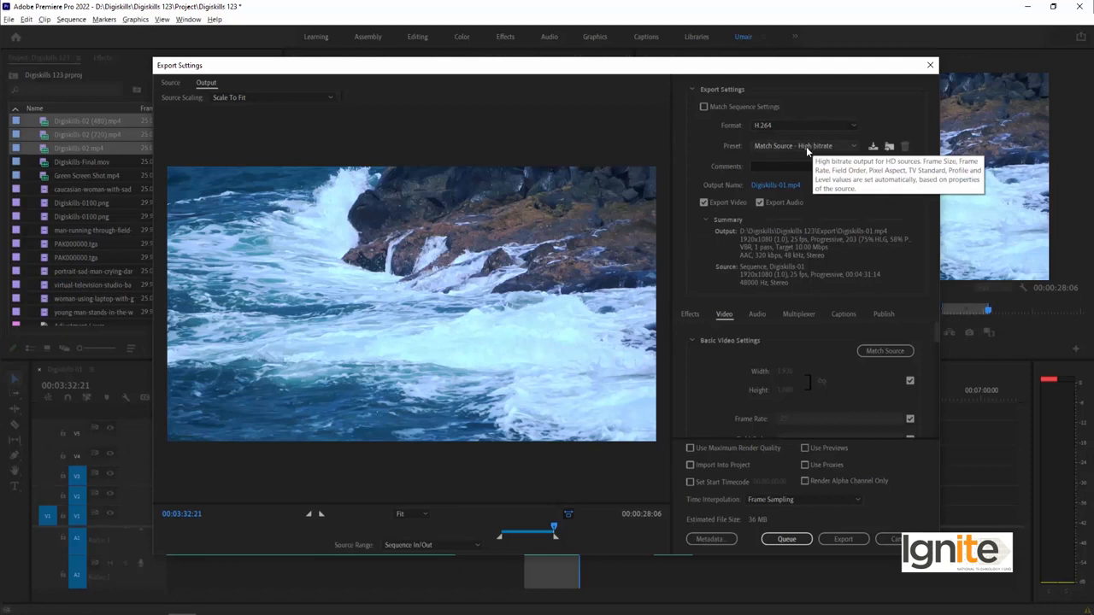
Step: Name the output file Digiskills-03 (Version-01) in the Export folder and add the export to the Media Encoder queue
click(768, 184)
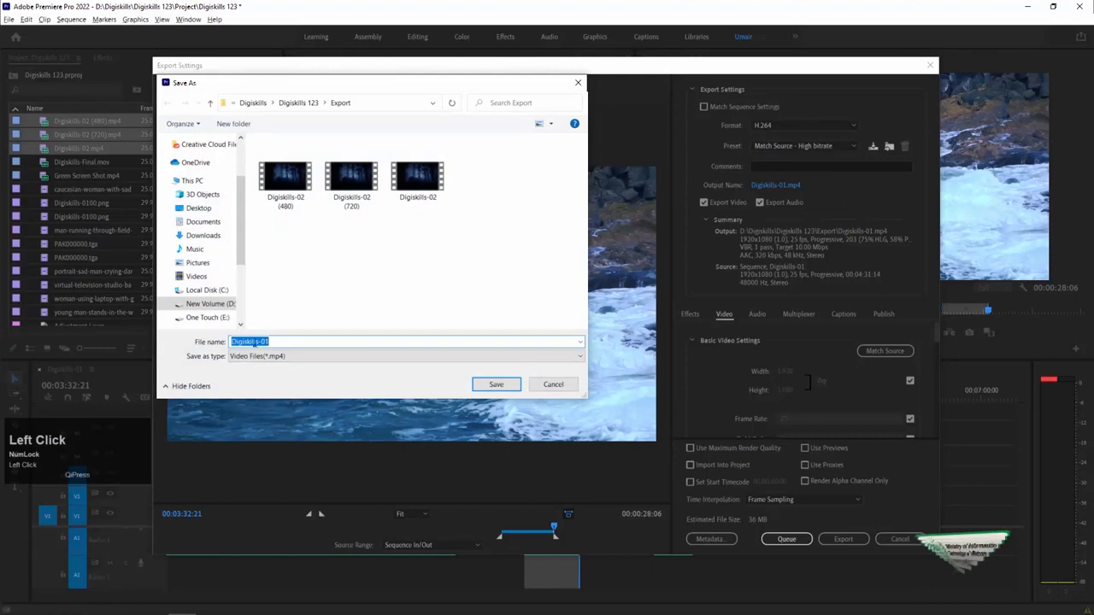
click(408, 202)
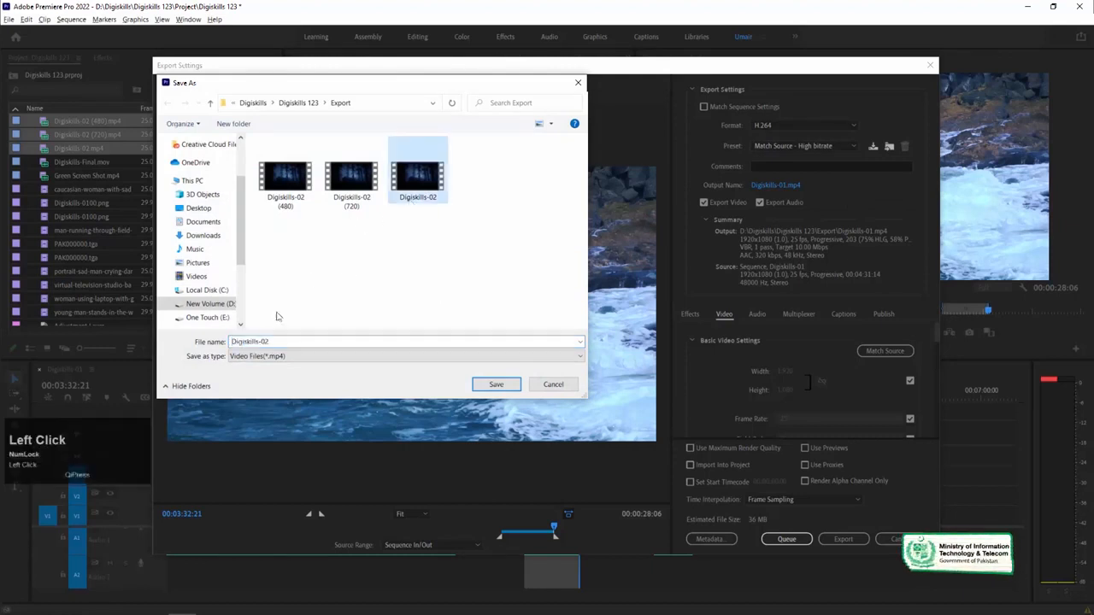
key(Num_Lock)
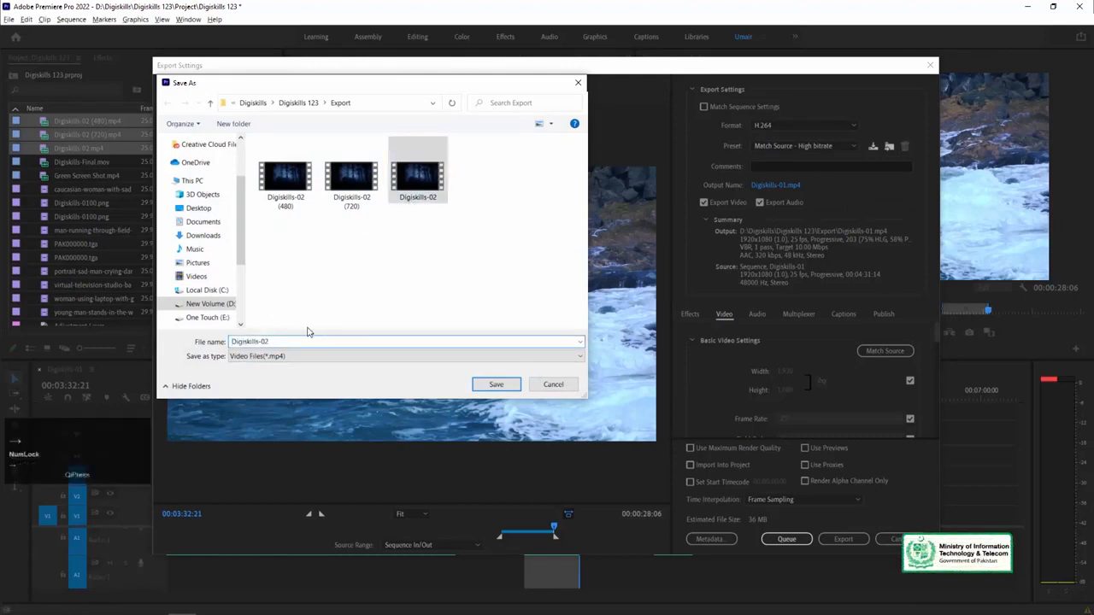
key(BackSpace)
text(3 (V)
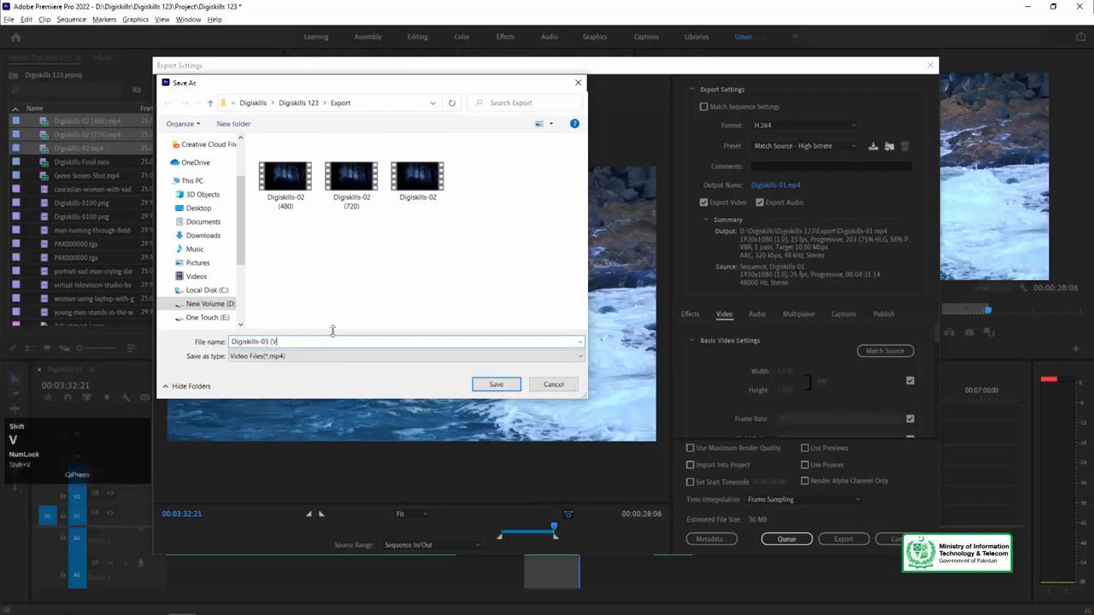
text(ersion-01))
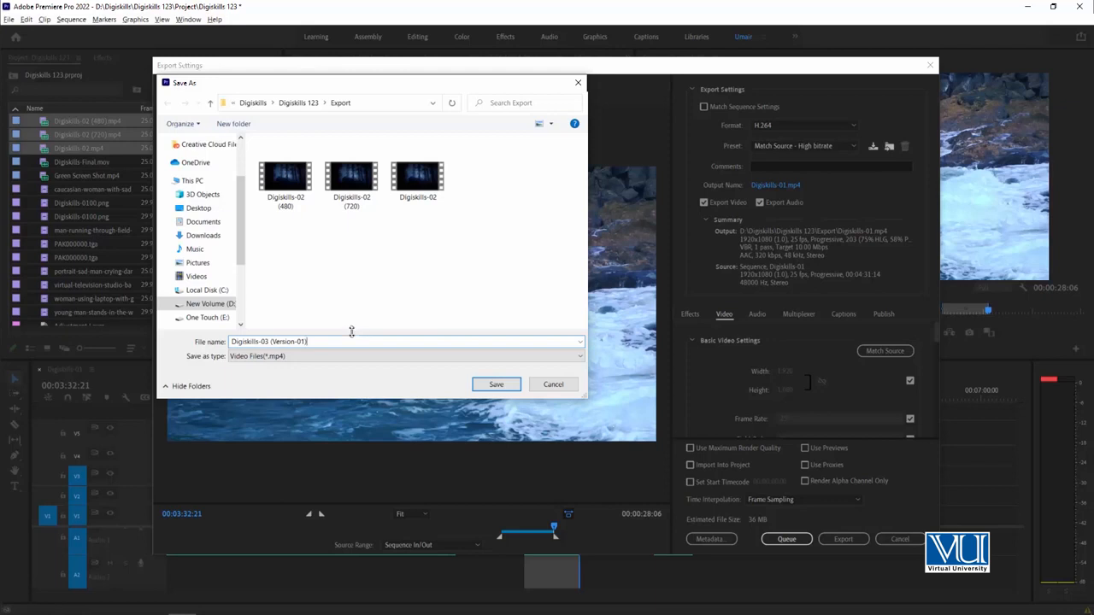
drag(318, 340, 214, 344)
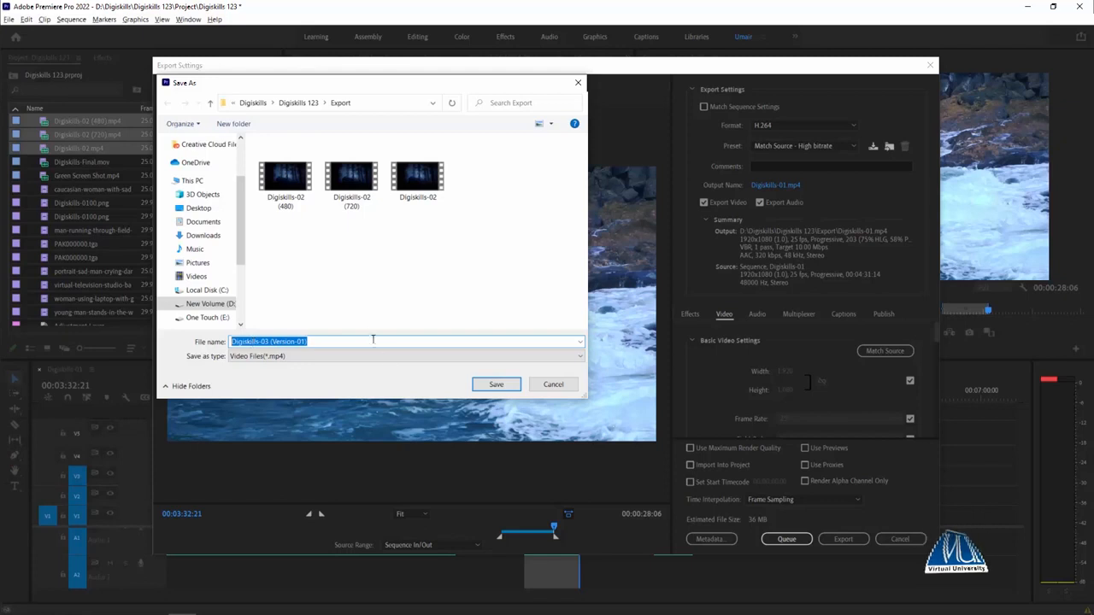
click(512, 385)
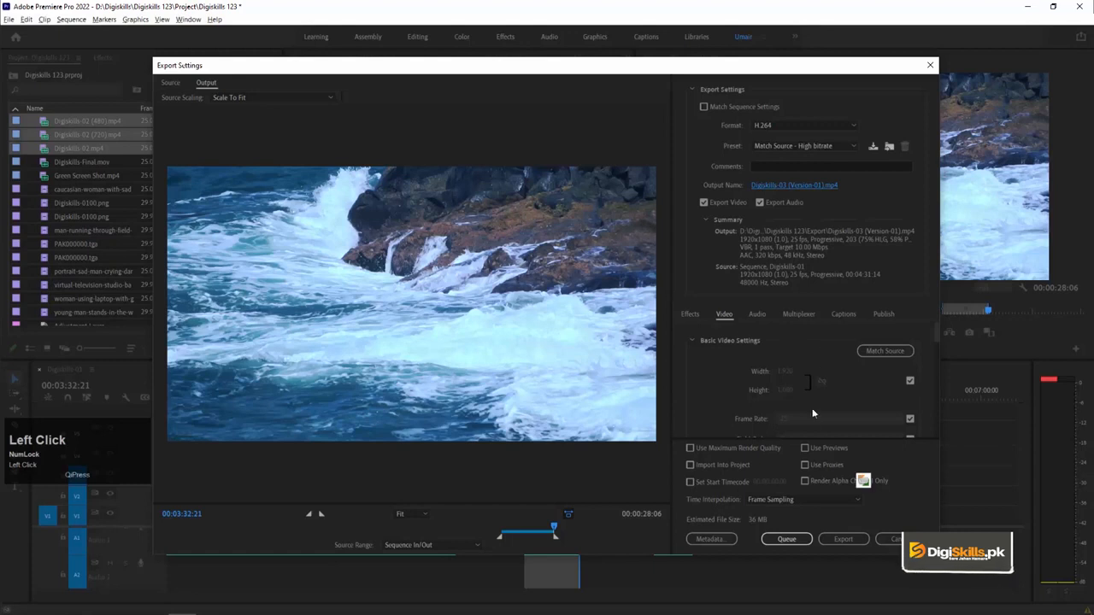
click(789, 538)
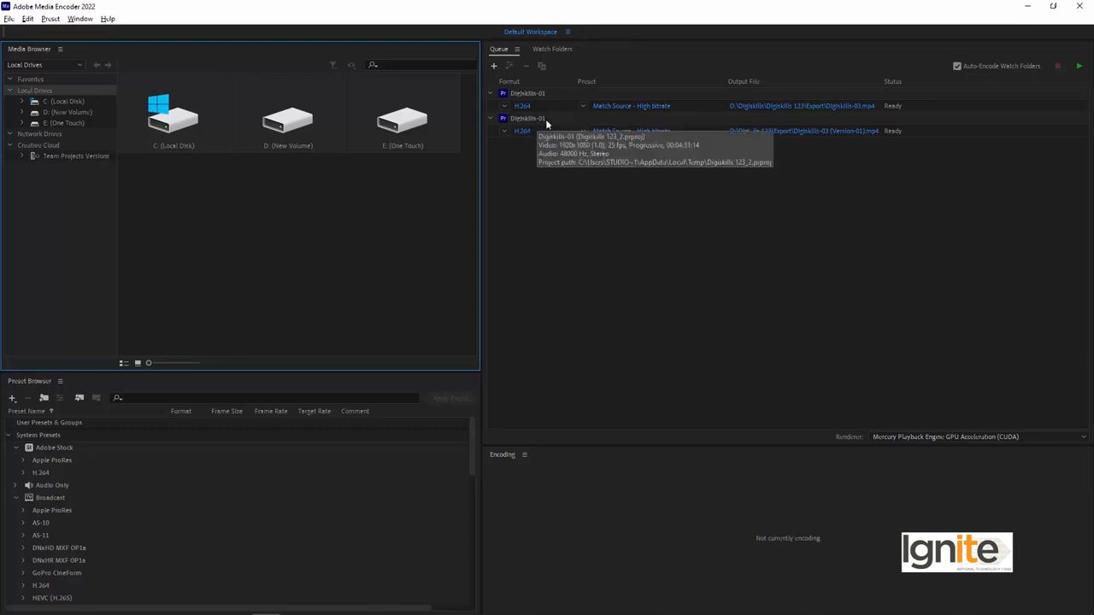
Step: Switch back to Premiere Pro and mark the in and out range around the last clip group
key(alt+Tab)
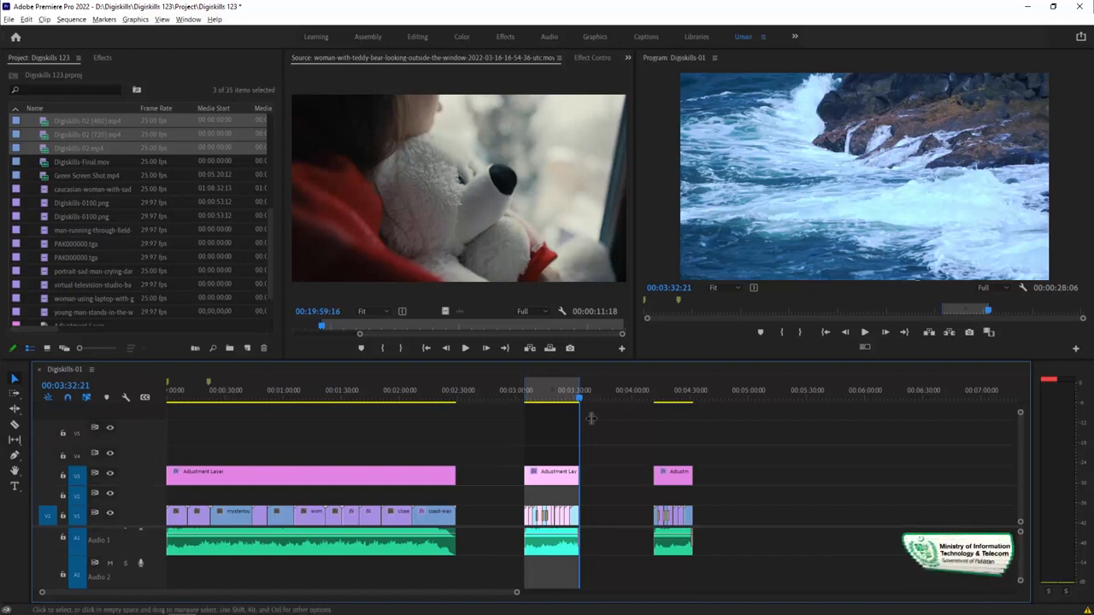
click(631, 397)
drag(715, 441, 642, 542)
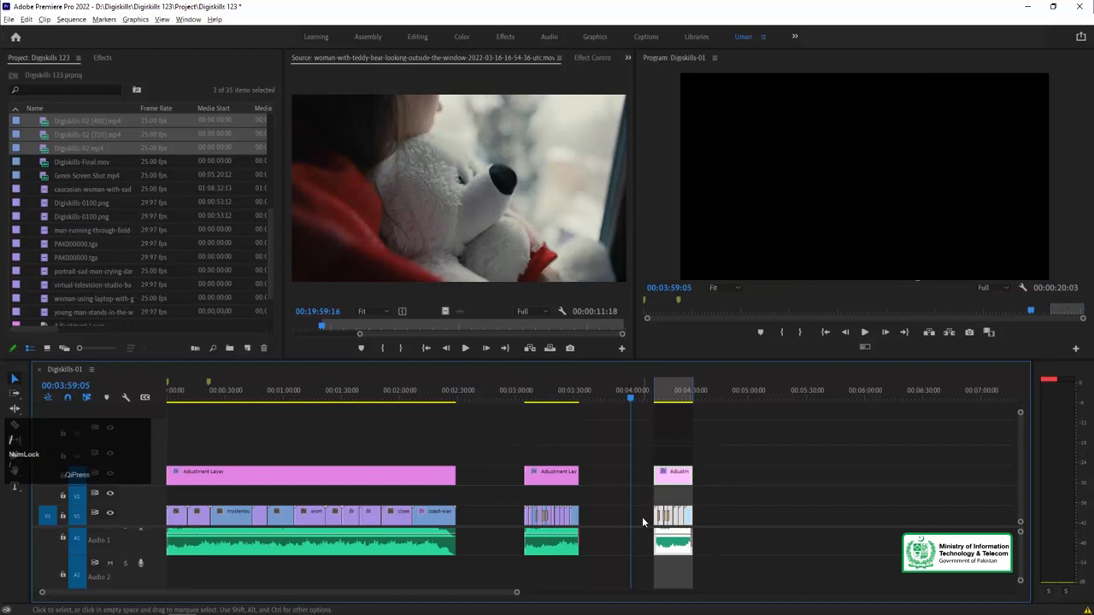
Step: Open the media export settings for the marked last clip group
click(9, 18)
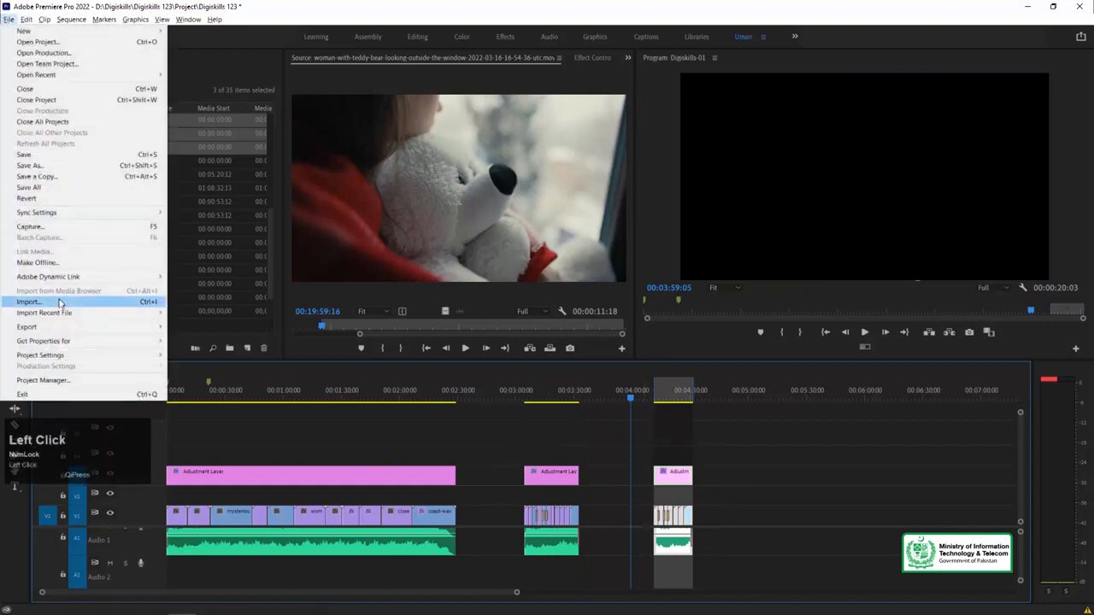
mouse_move(66, 330)
click(207, 324)
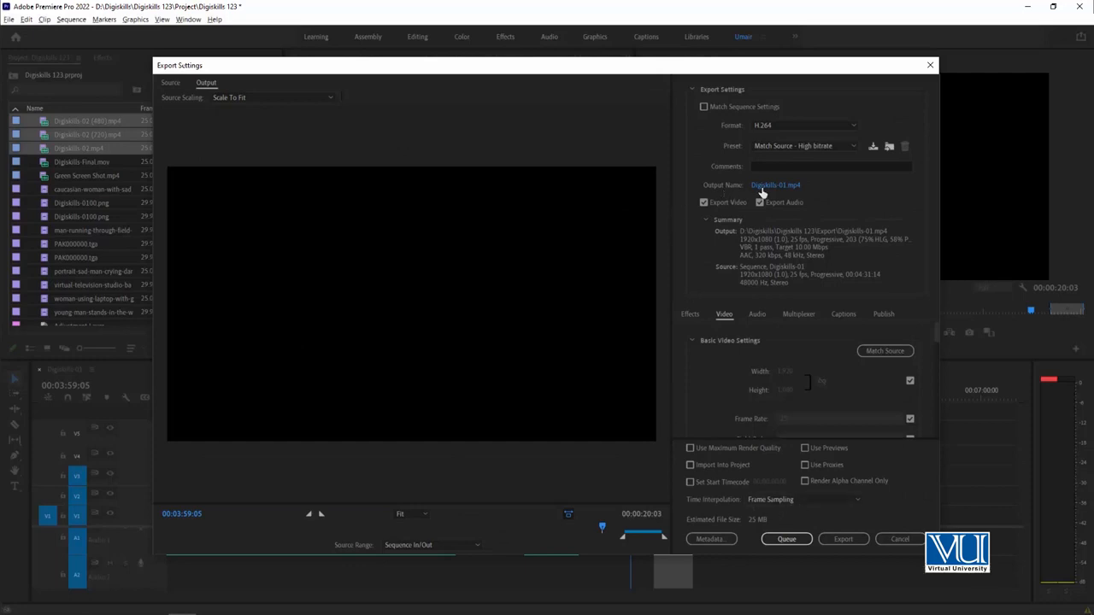
Step: Try the High Quality 720p HD export preset, and restore Match Source - High bitrate
click(816, 145)
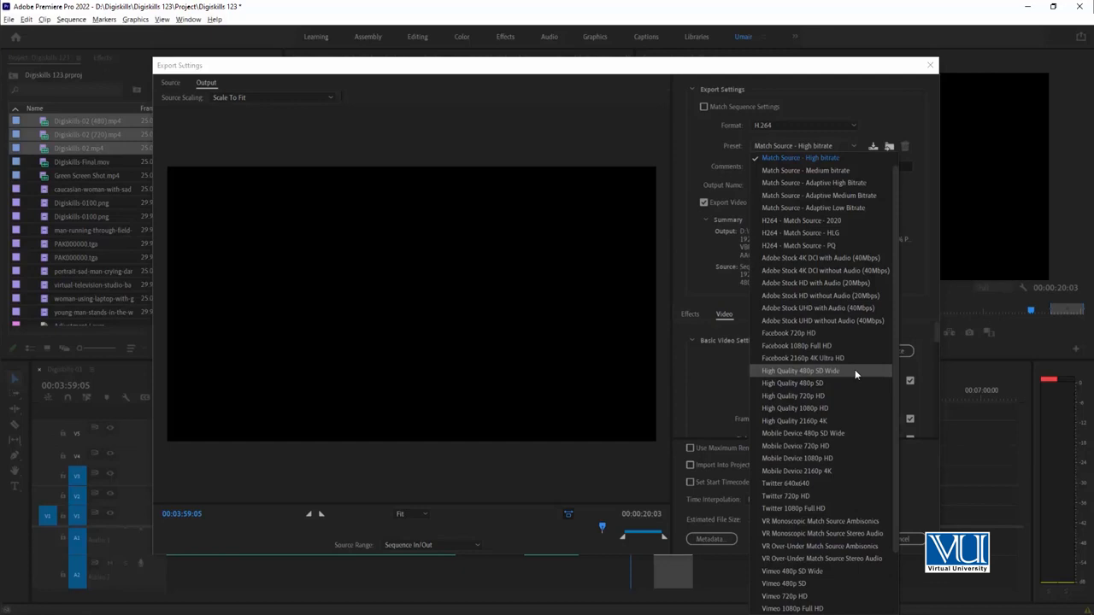
click(831, 399)
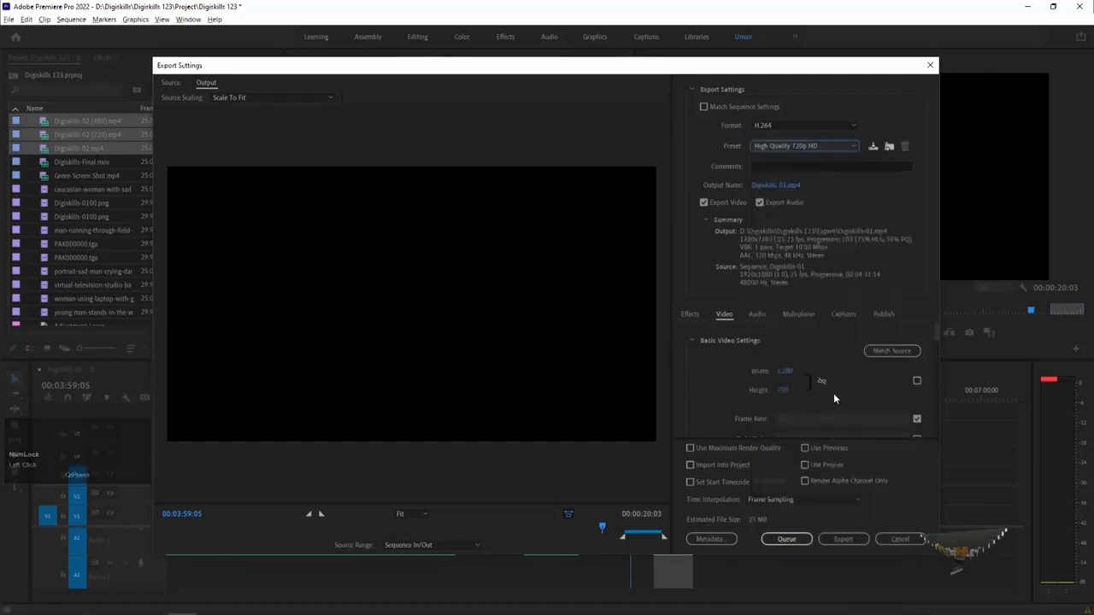
click(816, 149)
scroll(821, 183, down, 2)
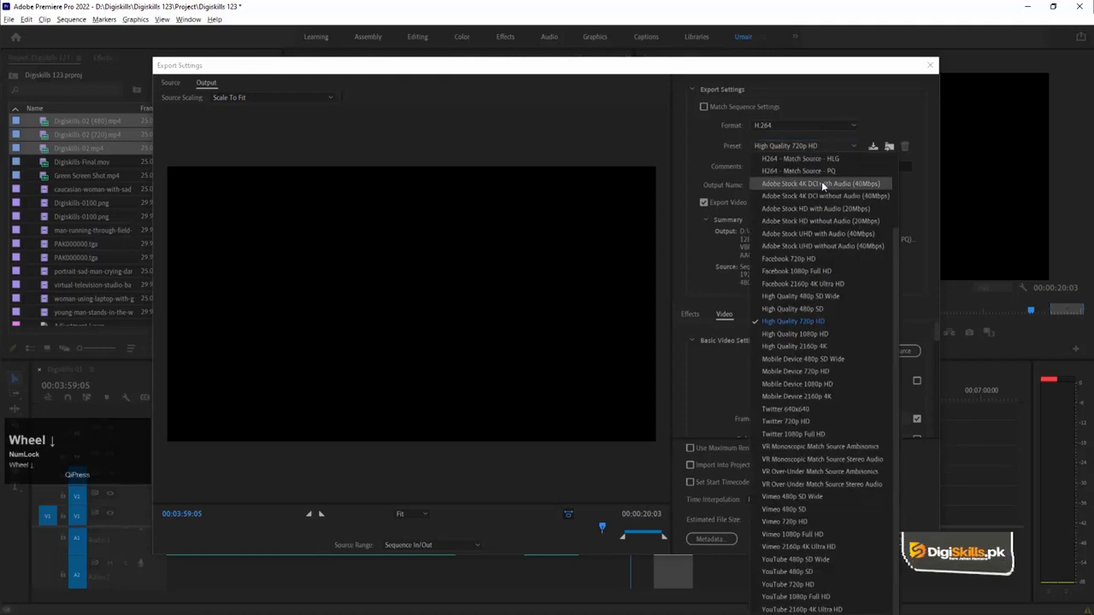
scroll(822, 181, up, 3)
click(818, 145)
click(804, 148)
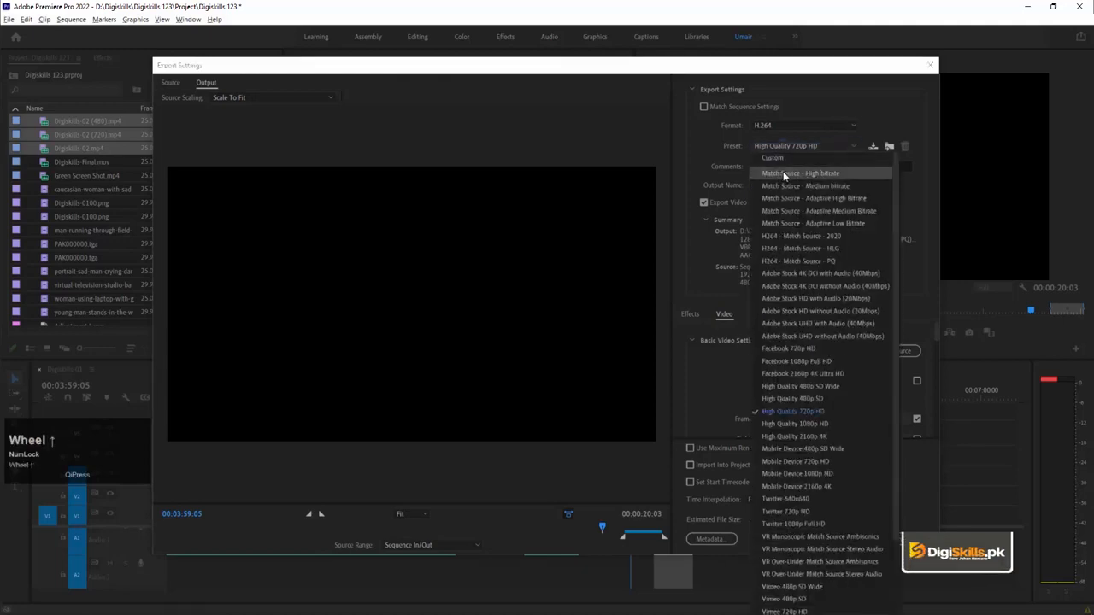
click(784, 273)
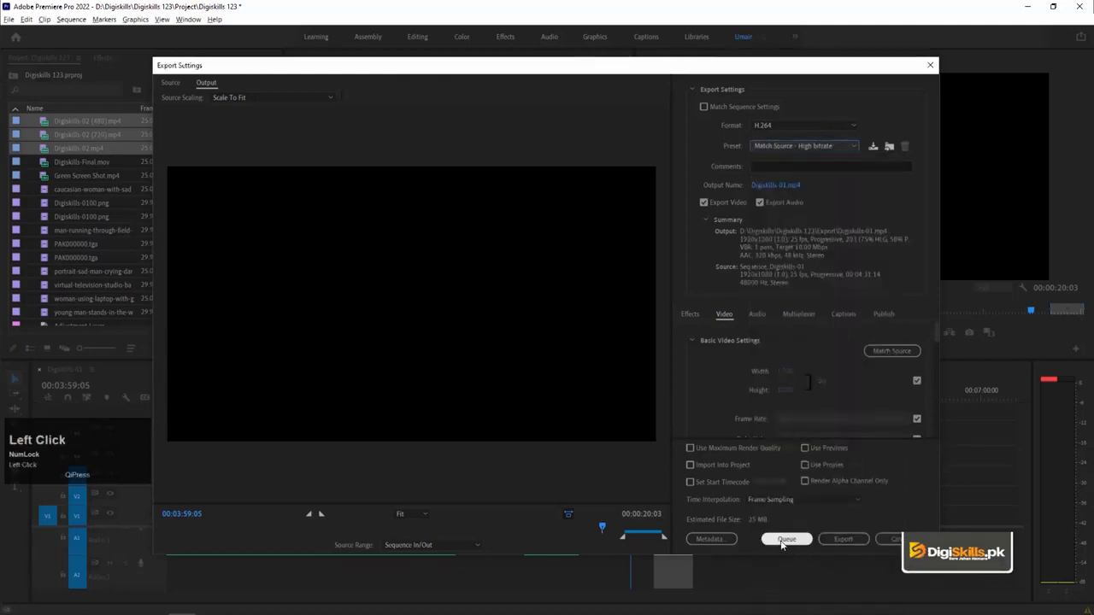
Step: Add the export to the Media Encoder queue and change its preset there to Mobile Device 720p HD
click(782, 541)
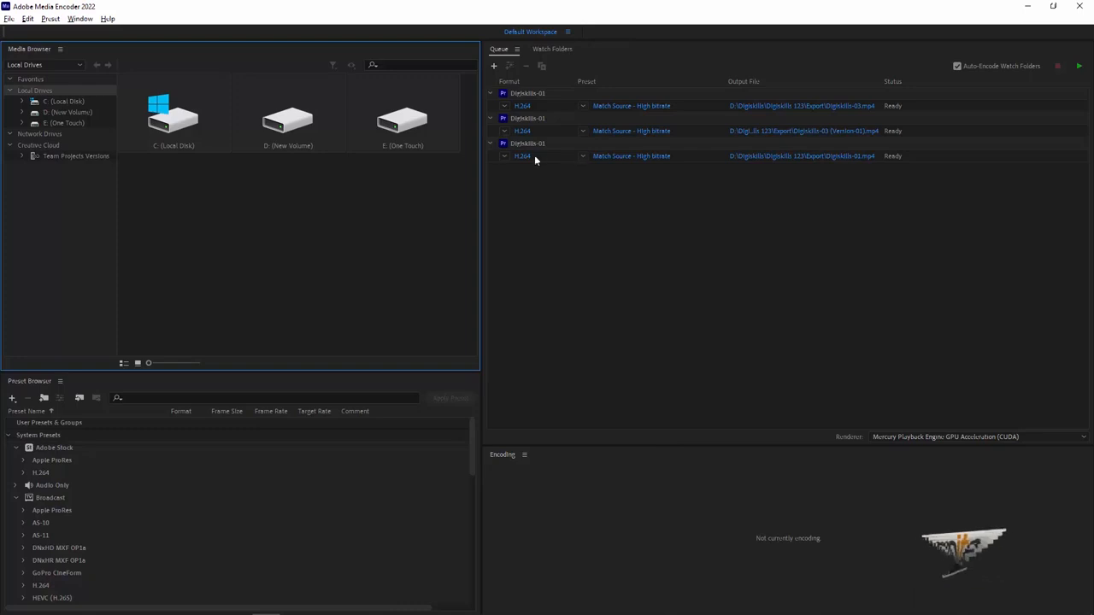
click(504, 155)
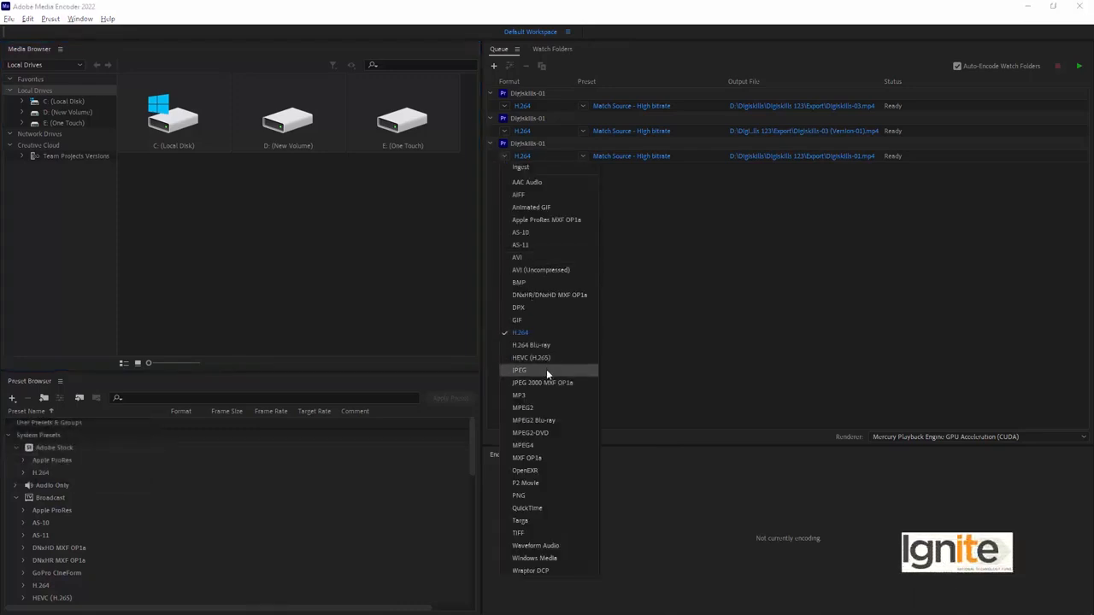
click(504, 158)
click(583, 157)
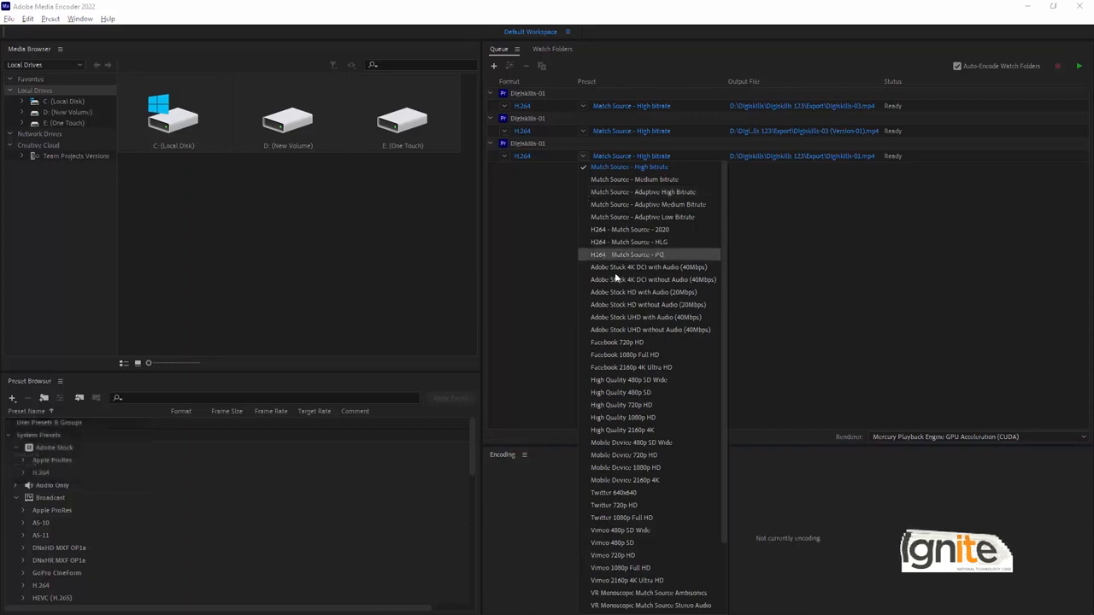
click(660, 455)
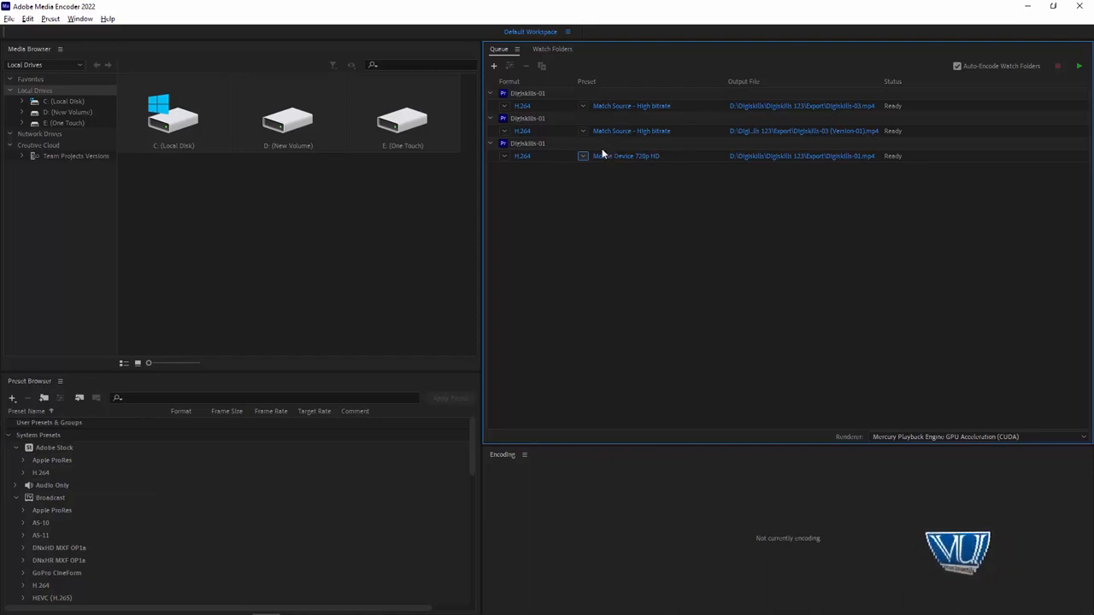
Step: Name the third queue item's output file Digiskills-03 (Version-02) in the Export folder and start rendering the queue
click(812, 156)
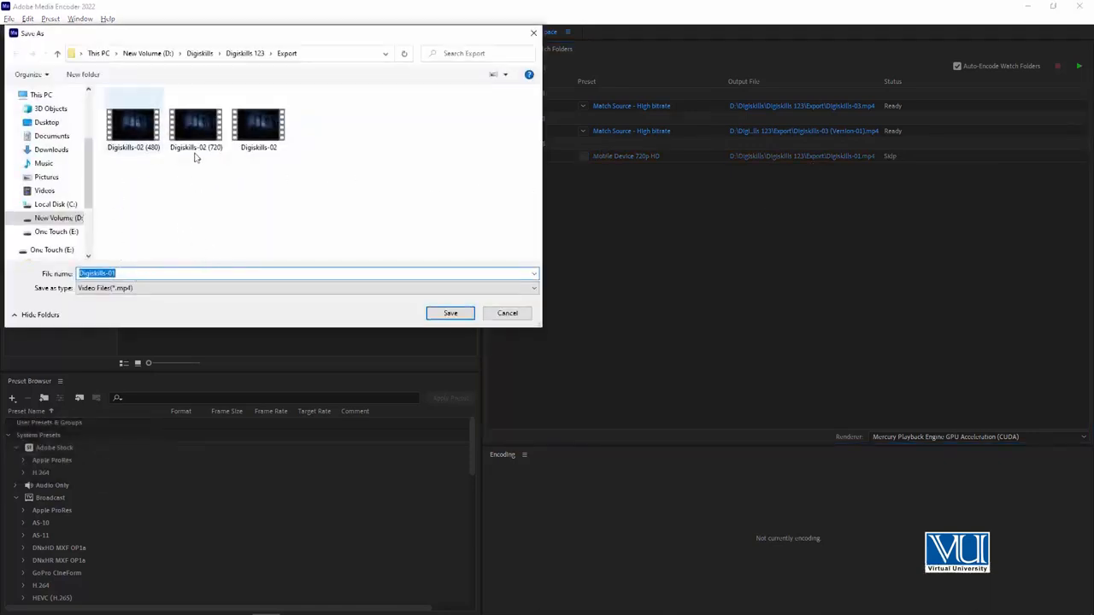
click(261, 143)
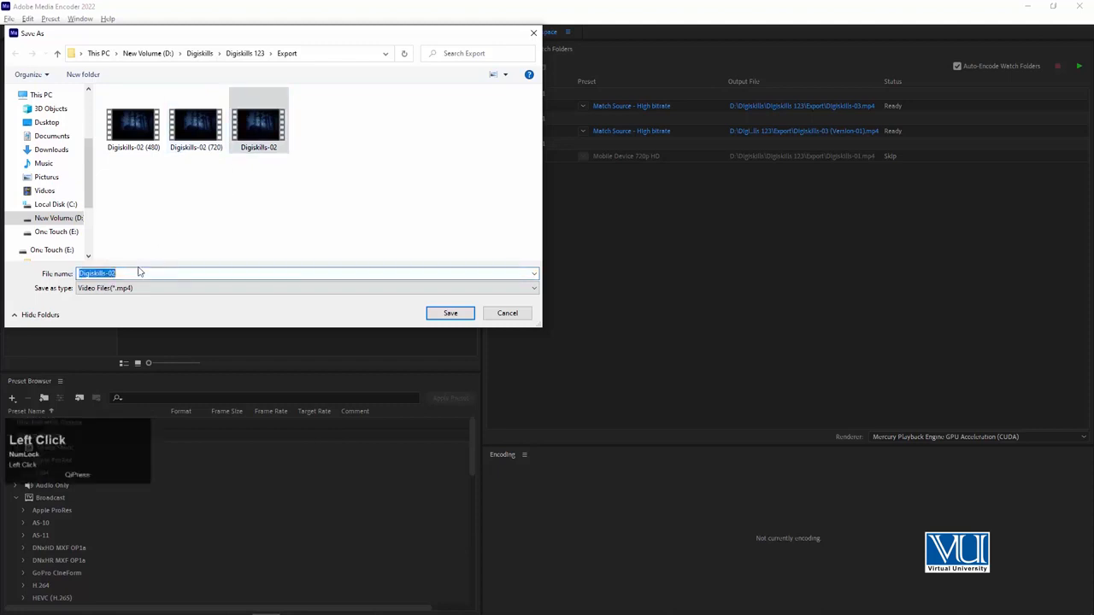
click(139, 272)
key(BackSpace)
text(3 )
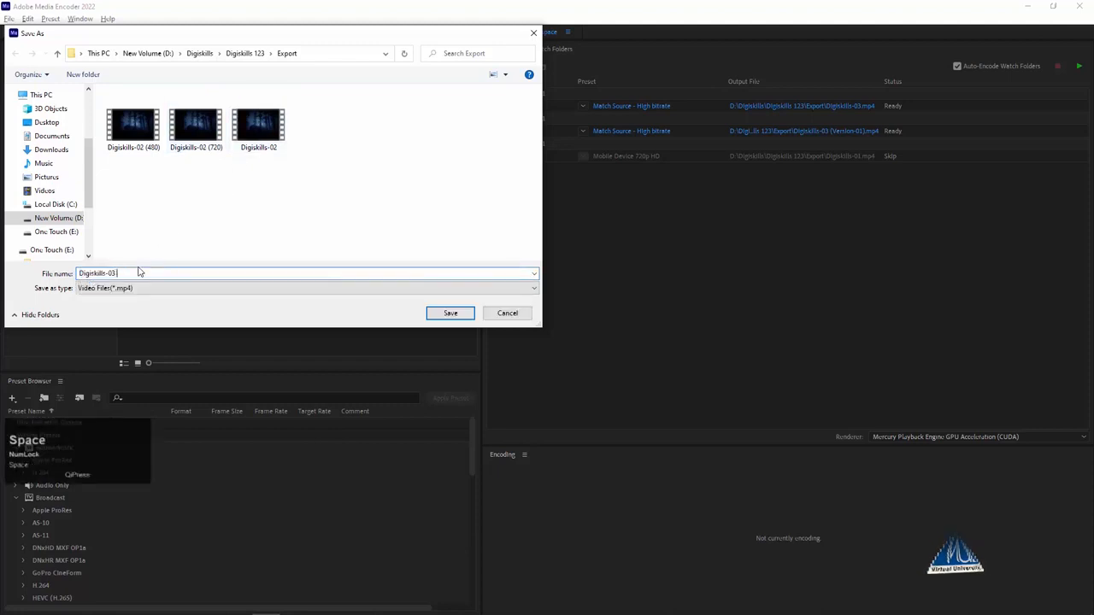
text((Version-02)
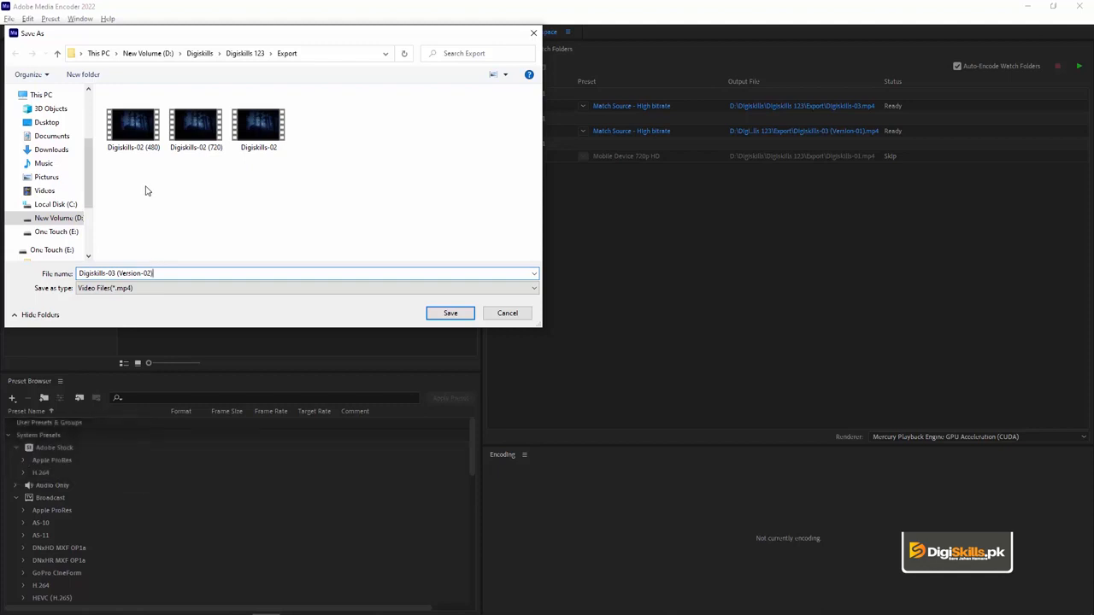
click(450, 313)
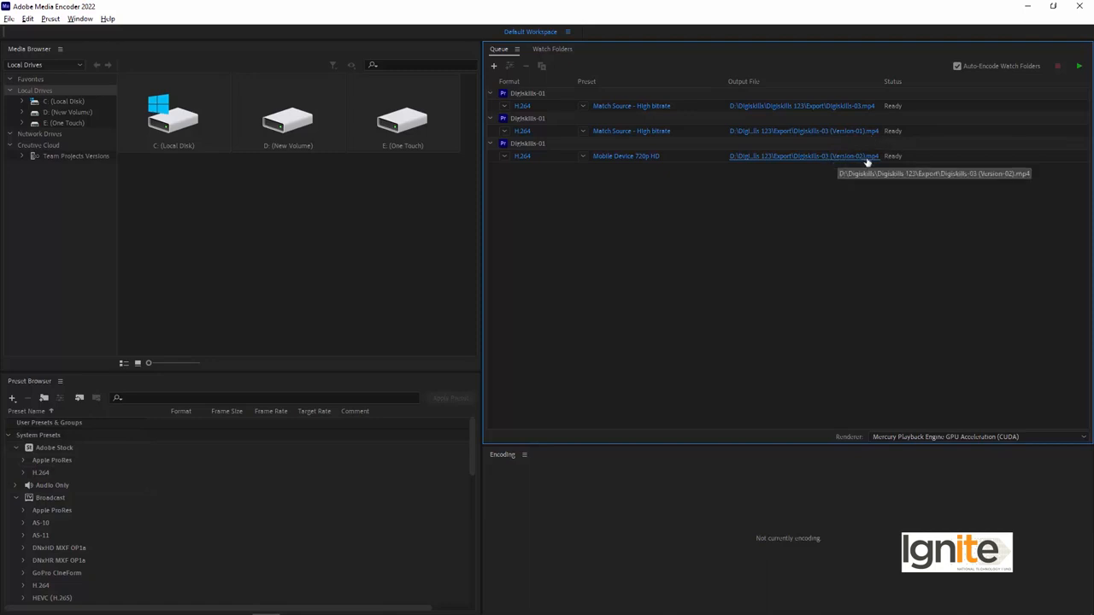
click(1079, 68)
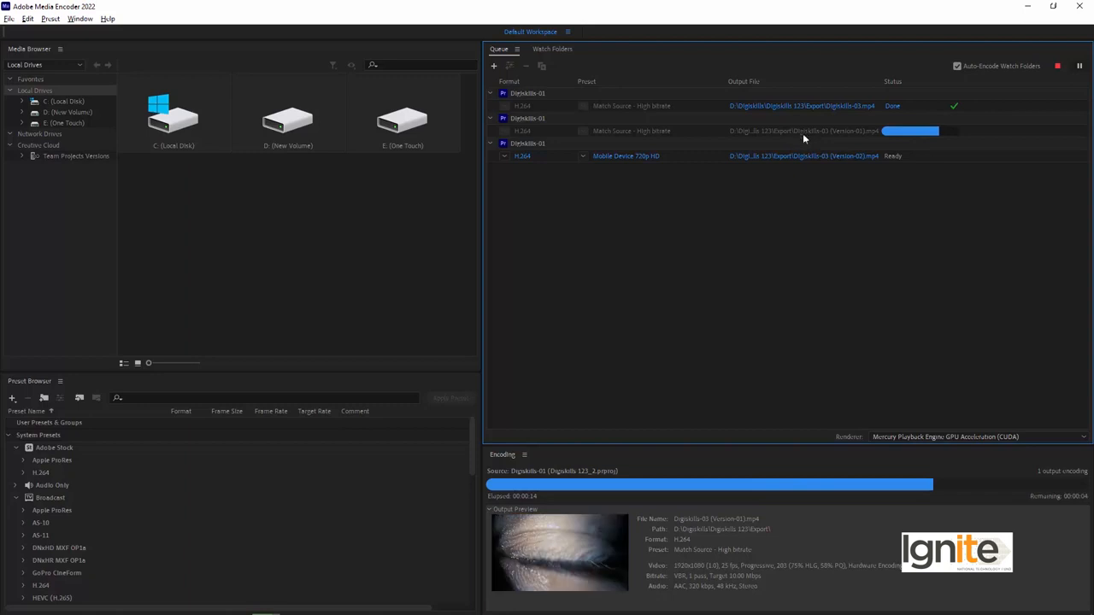
Step: Switch to Premiere Pro and paste a copy of the last clip group further along the timeline
key(alt+Tab)
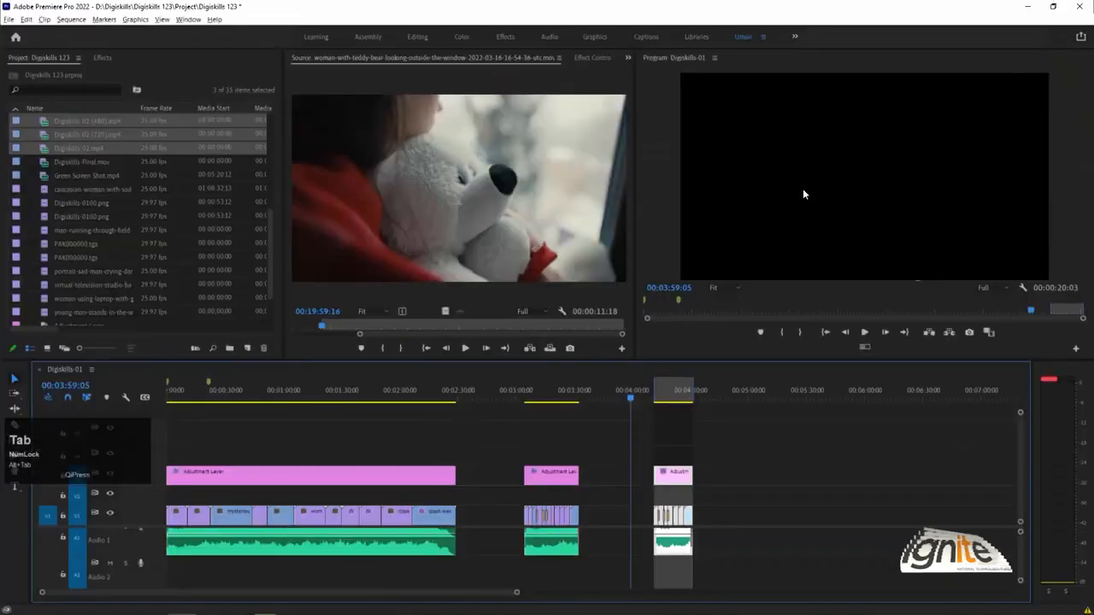
click(556, 390)
drag(714, 429, 642, 536)
click(771, 398)
key(ctrl+v)
click(775, 395)
Step: Move the copied group's adjustment layer past the end of its clips and play the copied section
key(=)
key(=)
click(612, 397)
click(638, 455)
drag(604, 478, 771, 478)
key(space)
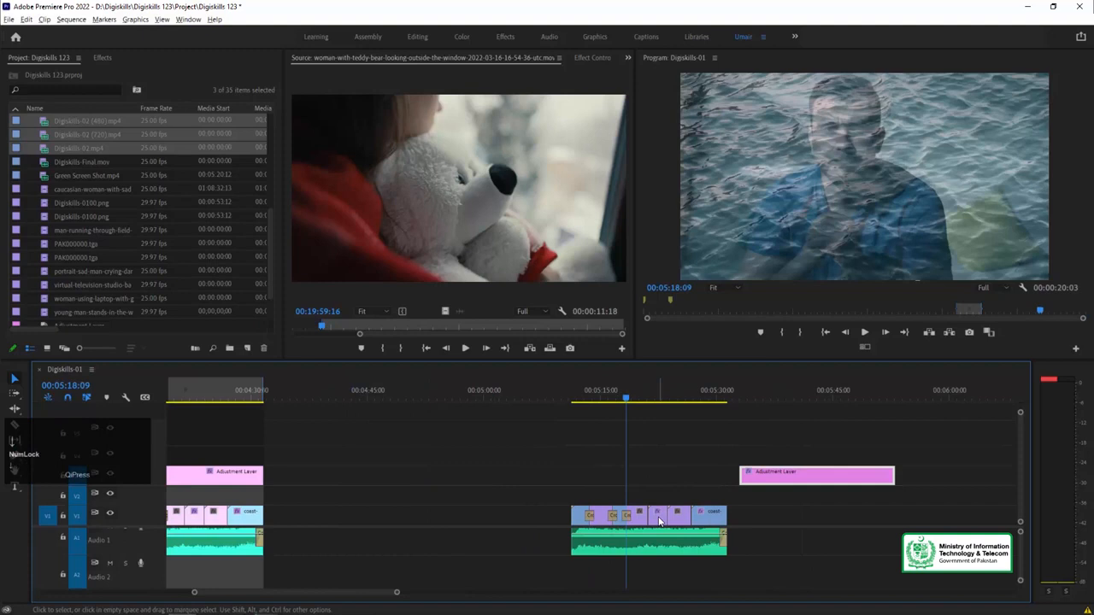
Step: Extend the end of the copied group's audio clip and move the adjustment layer further along the timeline
key(=)
key(=)
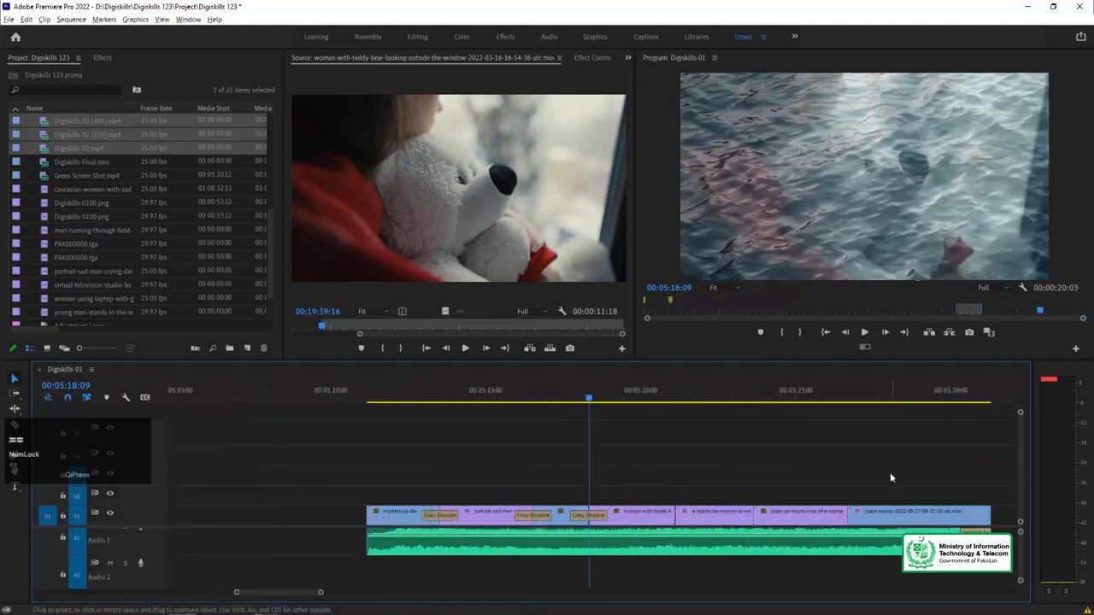
key(-)
drag(793, 530, 959, 542)
drag(861, 479, 981, 478)
Step: Lengthen the coast-waves clip at the end of the copied group and shift it later to leave a gap
drag(792, 516, 859, 517)
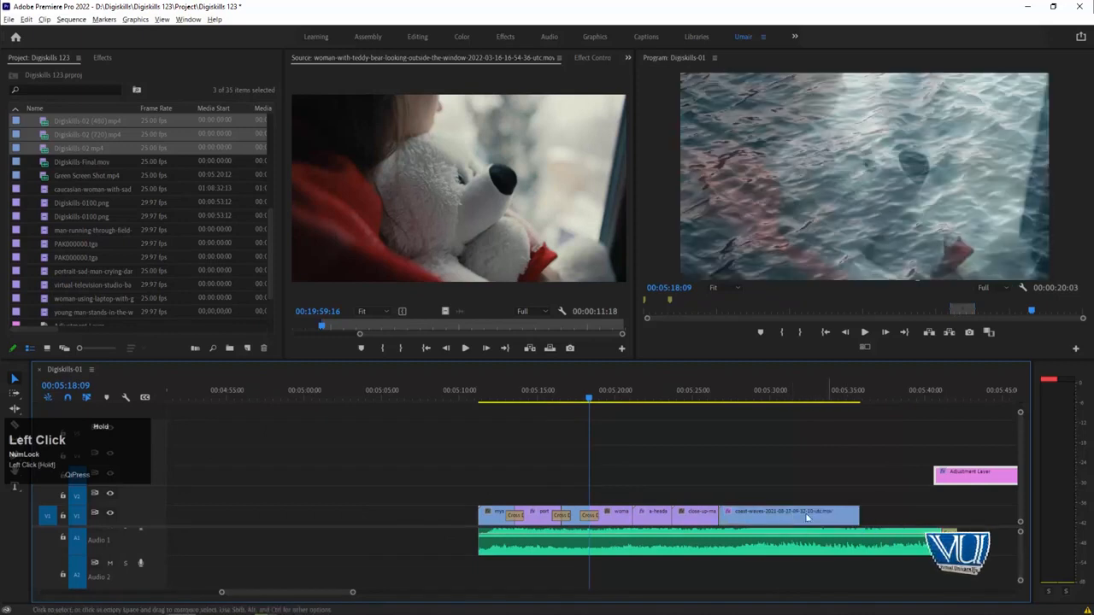
drag(751, 519, 769, 519)
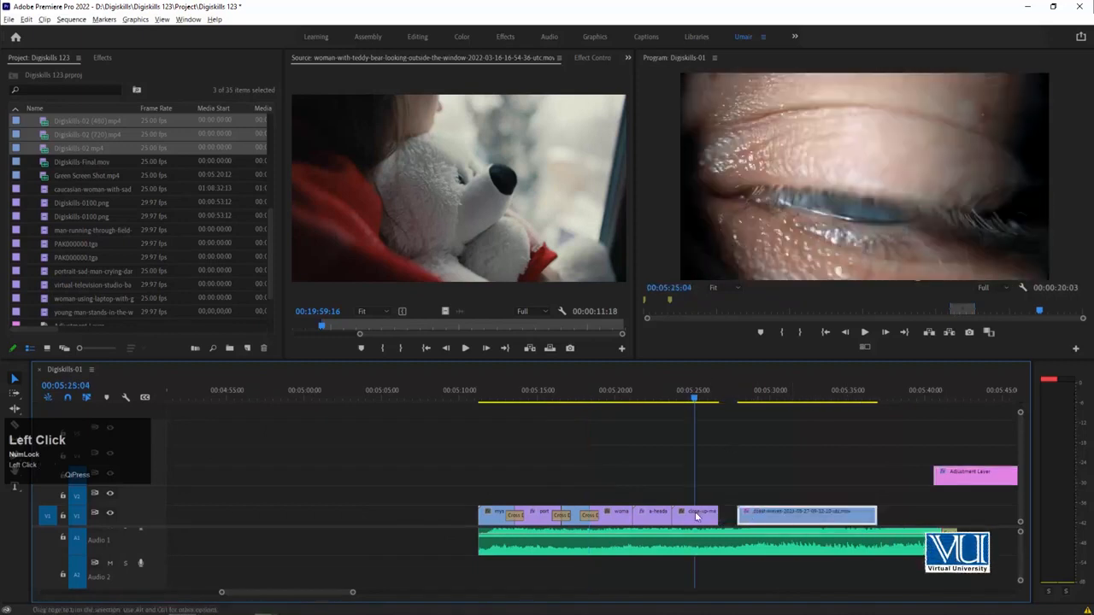
Step: Check the status of the queued renders in Media Encoder and return to the Premiere Pro timeline
key(alt+Tab)
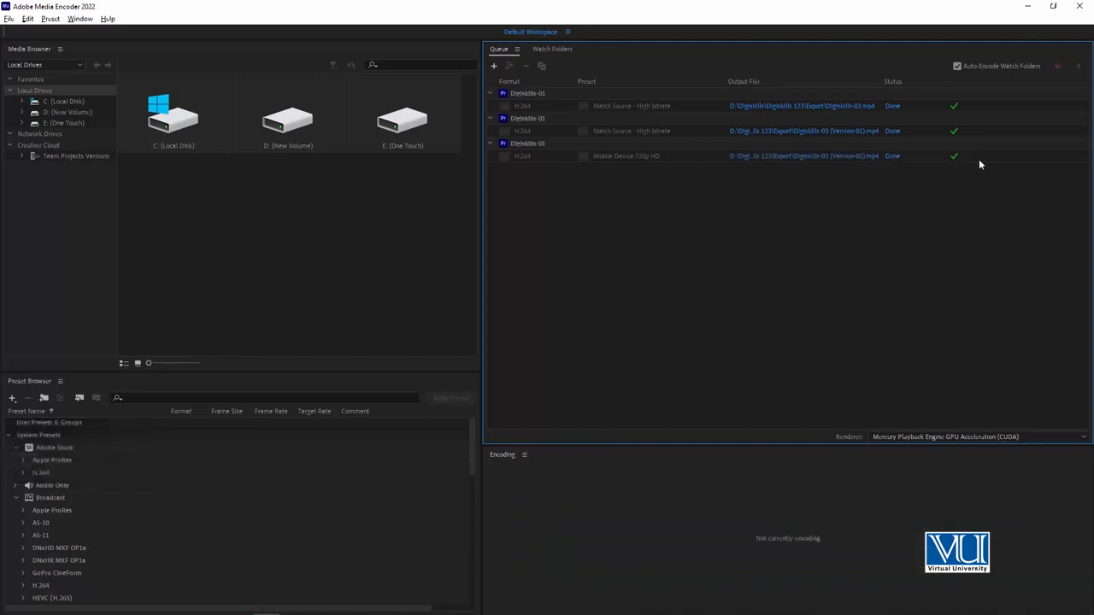
key(alt+Tab)
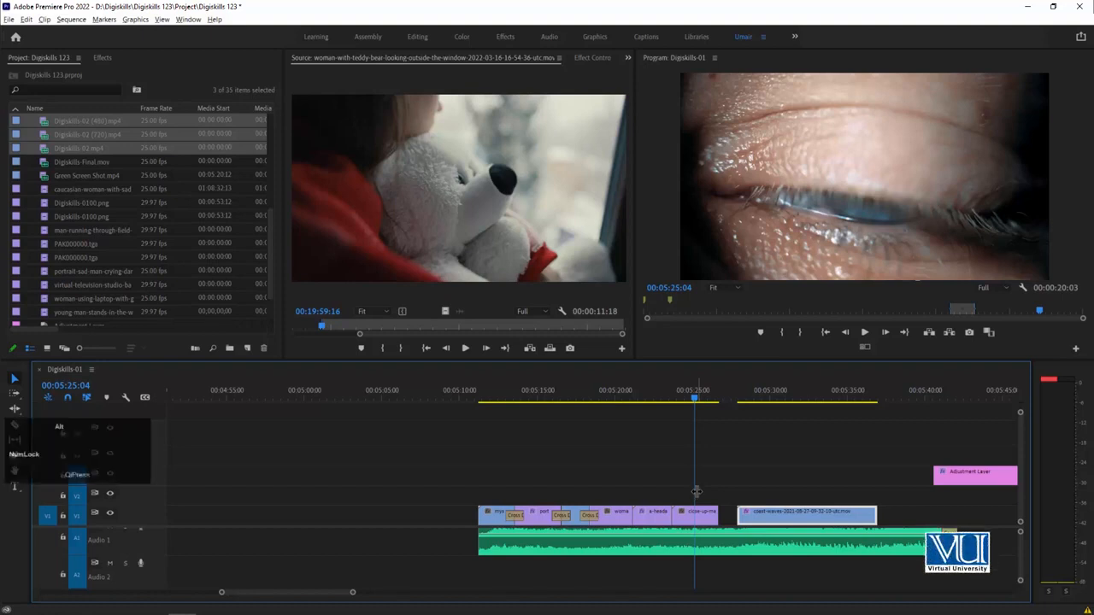
click(652, 391)
Step: Switch to Media Encoder and browse drive D: to the Video folder inside Digiskills 123
key(alt+Tab)
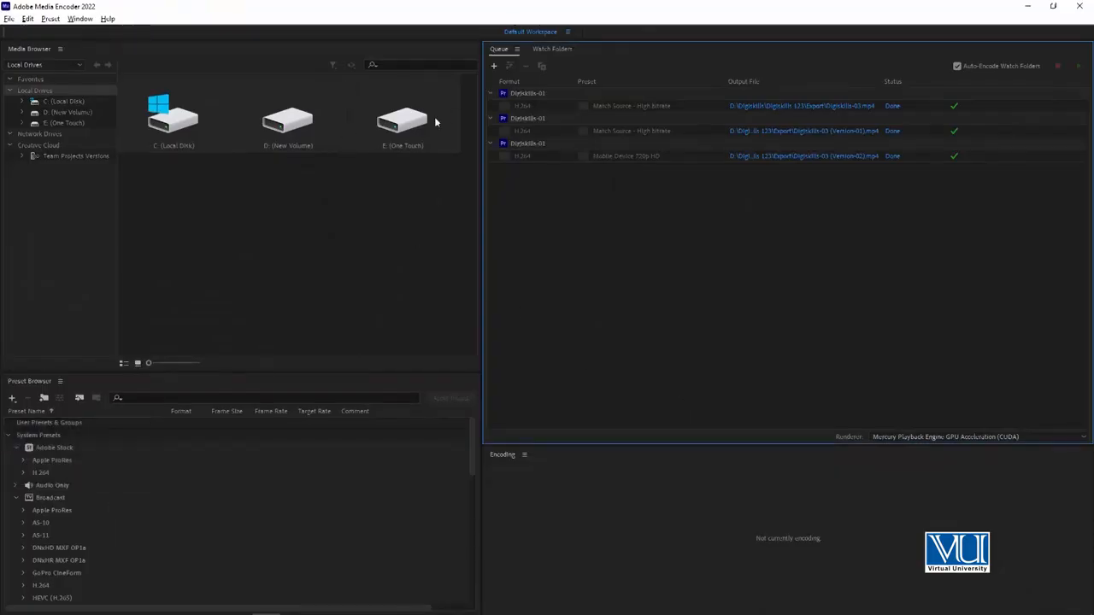
click(83, 116)
click(22, 112)
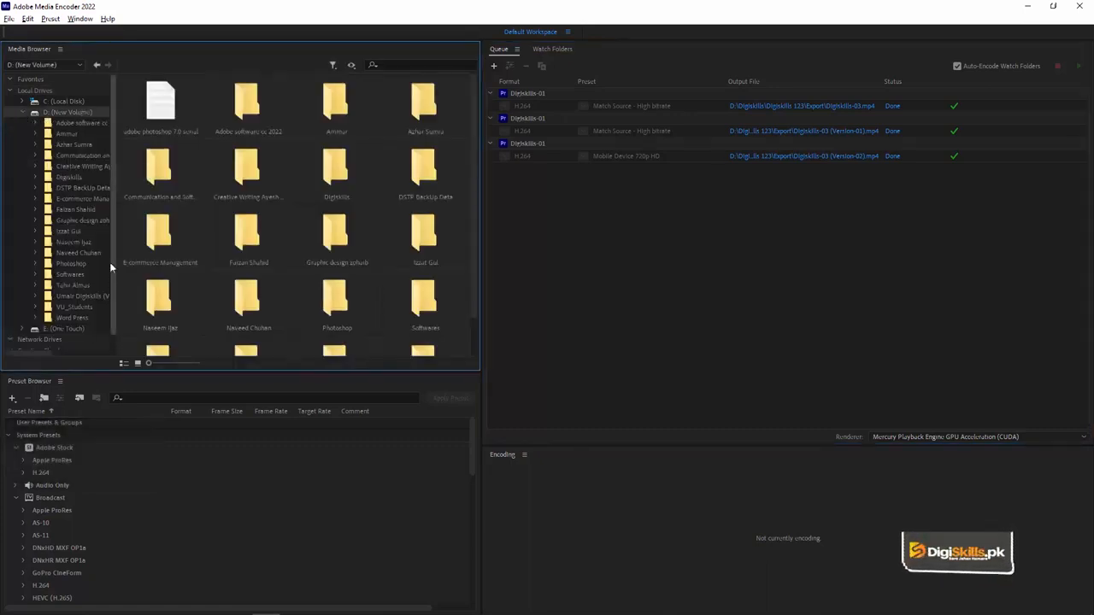
click(32, 177)
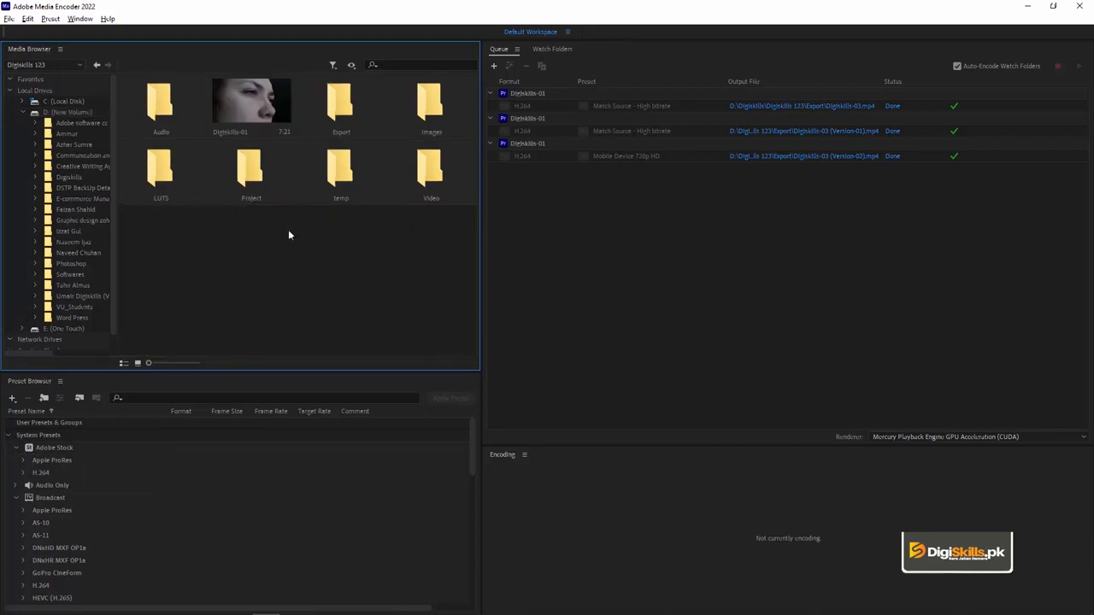
double_click(421, 184)
Step: Remove all three finished Digiskills-01 items from the render queue
drag(794, 238, 591, 129)
drag(634, 243, 538, 88)
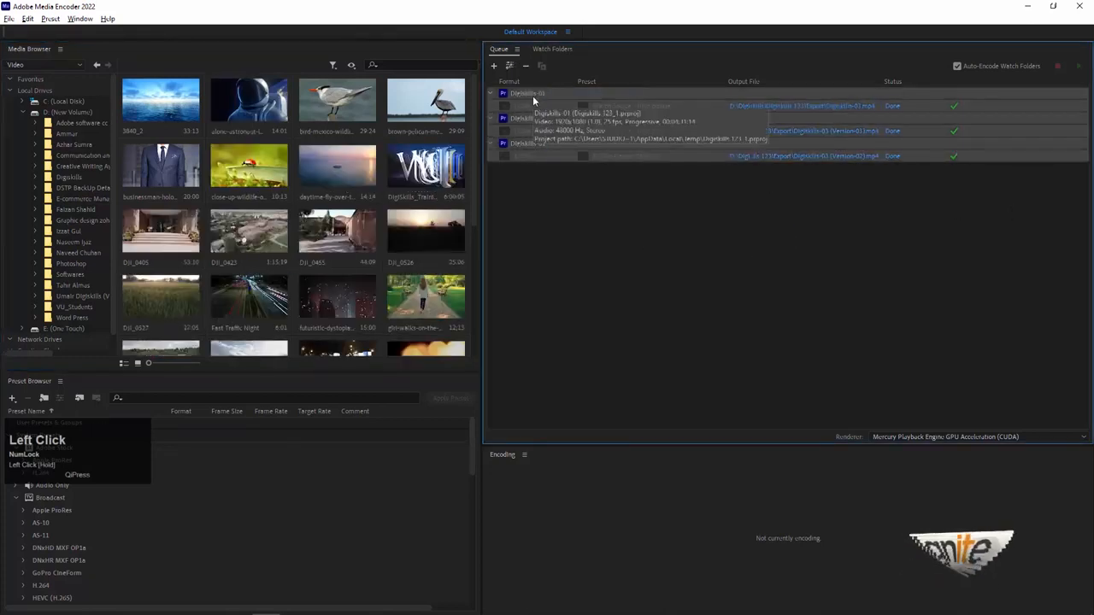
key(Delete)
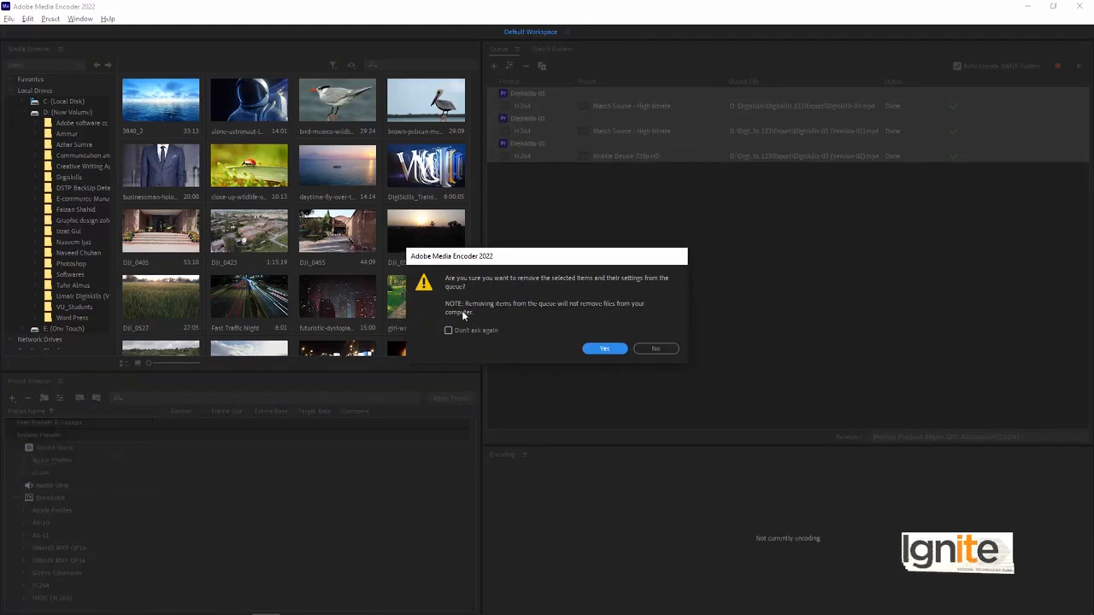
click(606, 350)
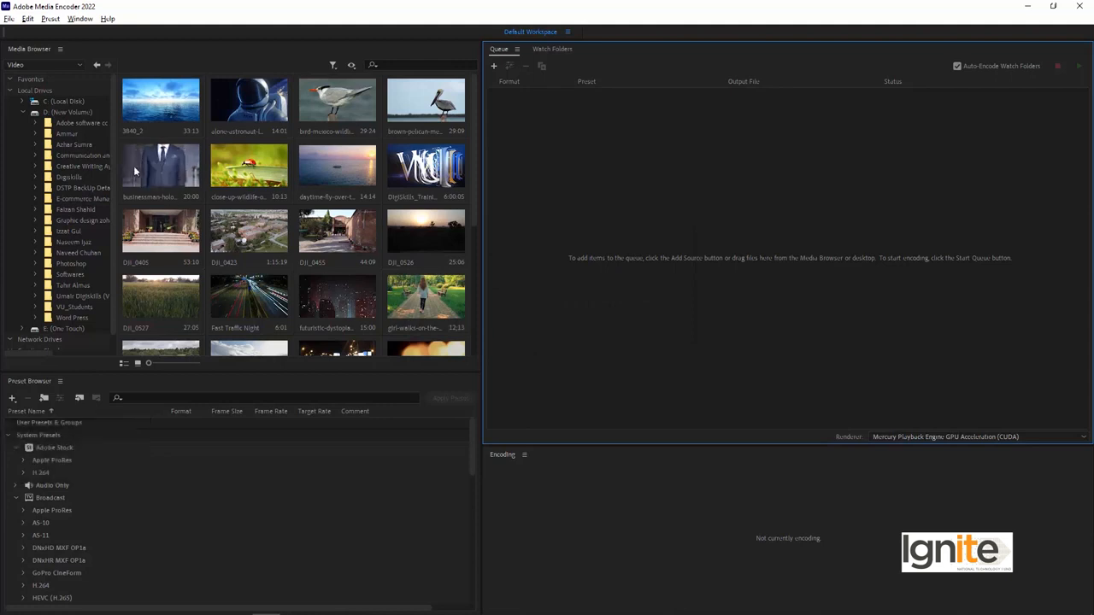
Step: Add the businessman hologram, NightCityDrive, young man in the woods and virtual television studio clips to the queue as separate sources
drag(174, 172, 621, 168)
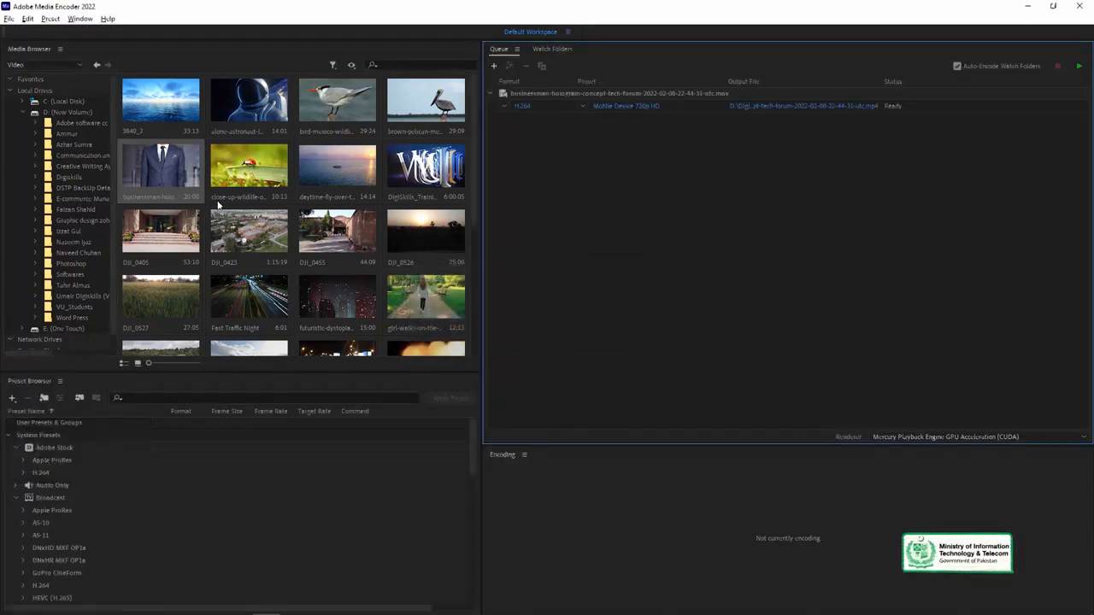
click(272, 230)
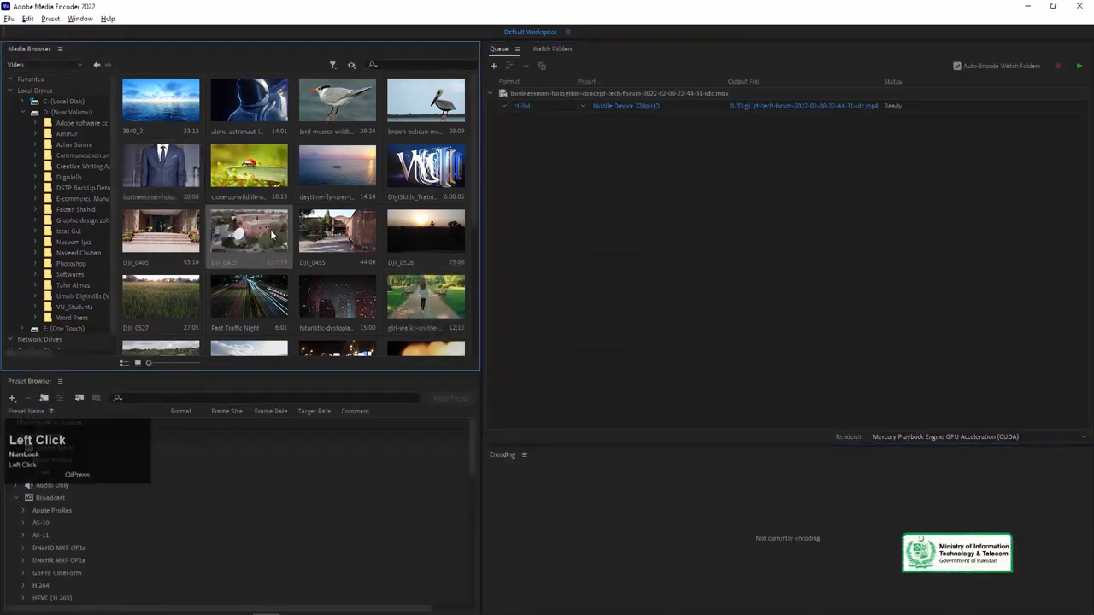
scroll(273, 231, down, 2)
drag(361, 239, 583, 164)
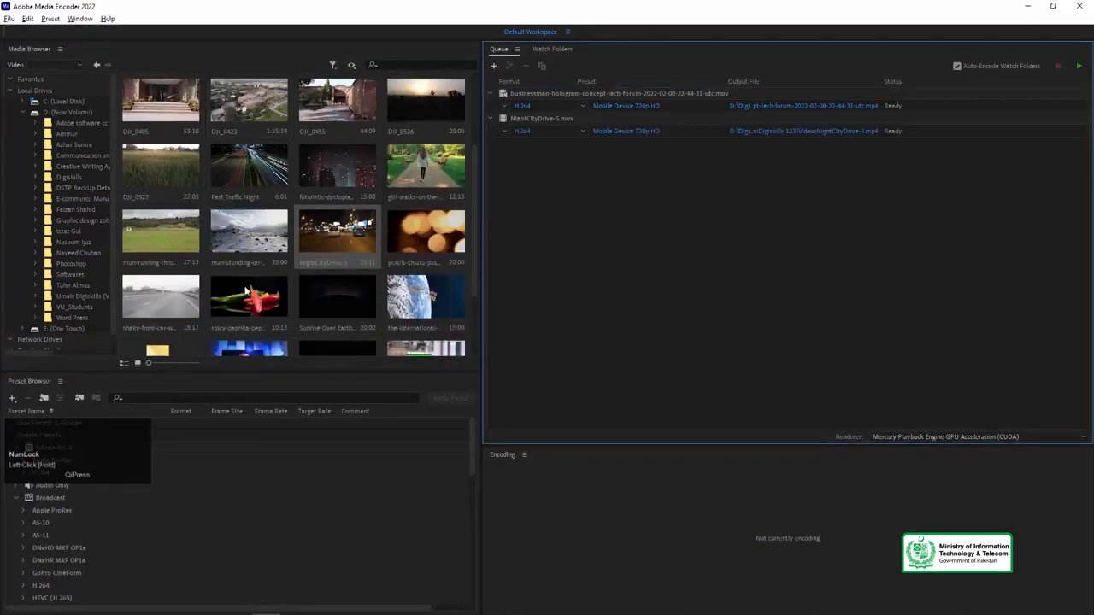
scroll(246, 285, down, 2)
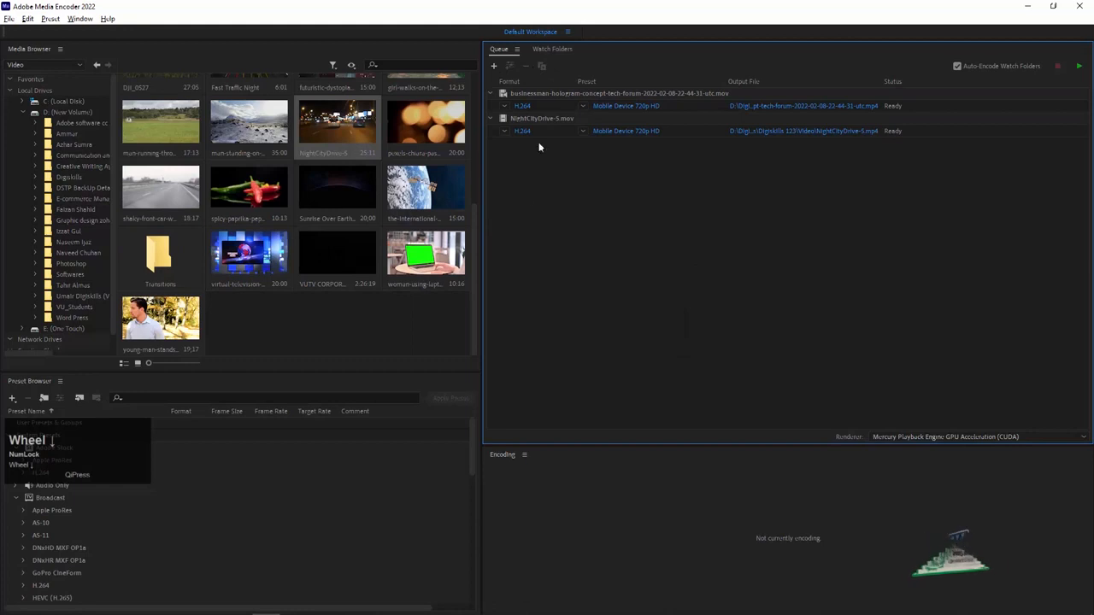
drag(161, 318, 563, 216)
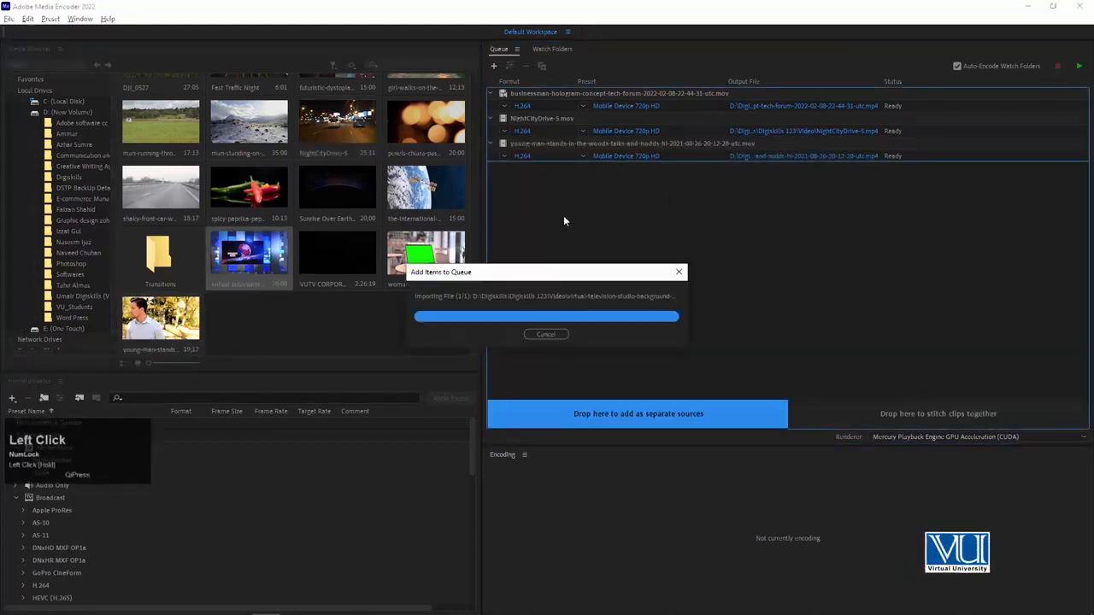
click(585, 101)
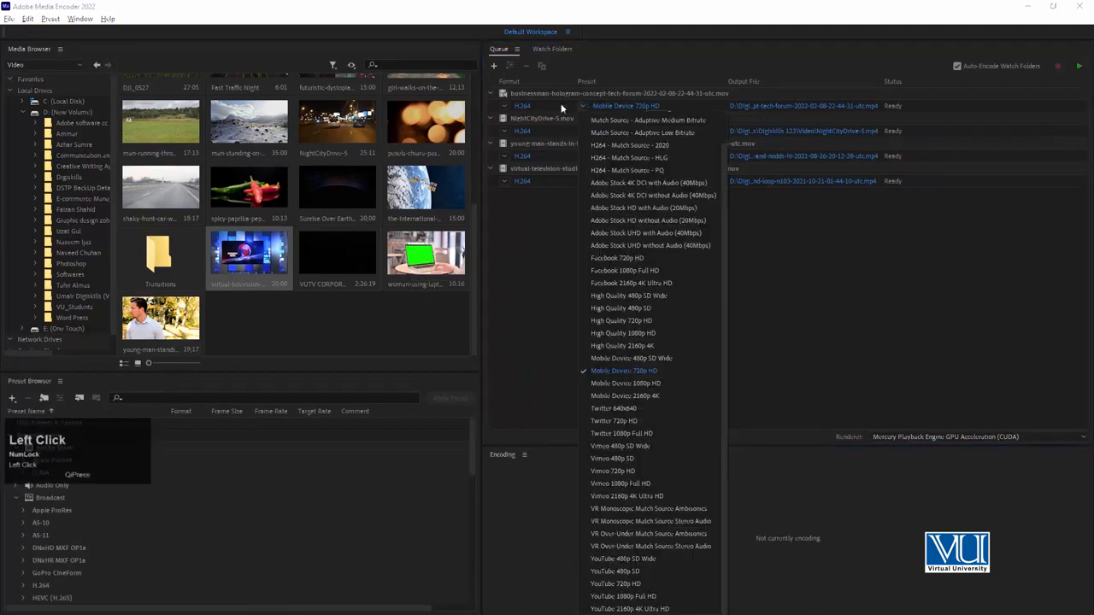
click(526, 221)
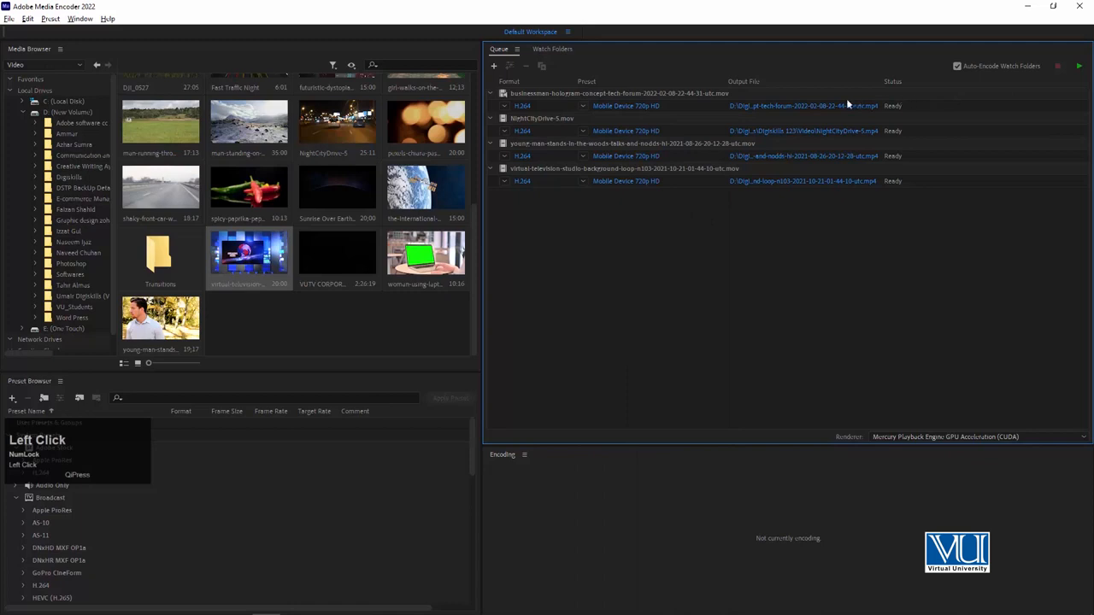
Step: Create a folder named Converted inside the Video folder and set it as the output location for the businessman hologram clip
click(803, 106)
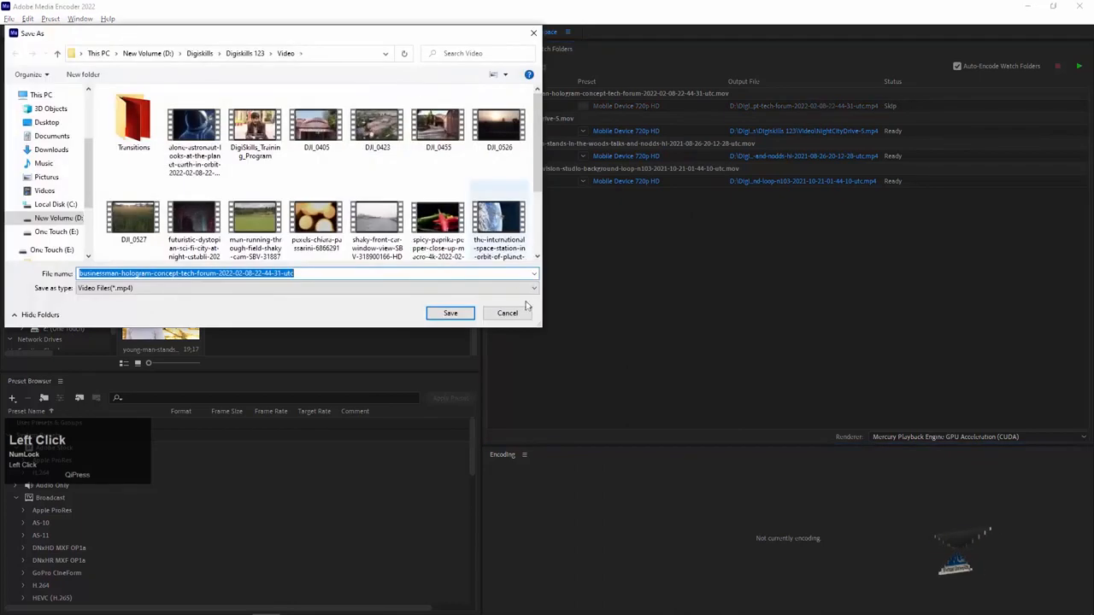
drag(535, 325, 586, 550)
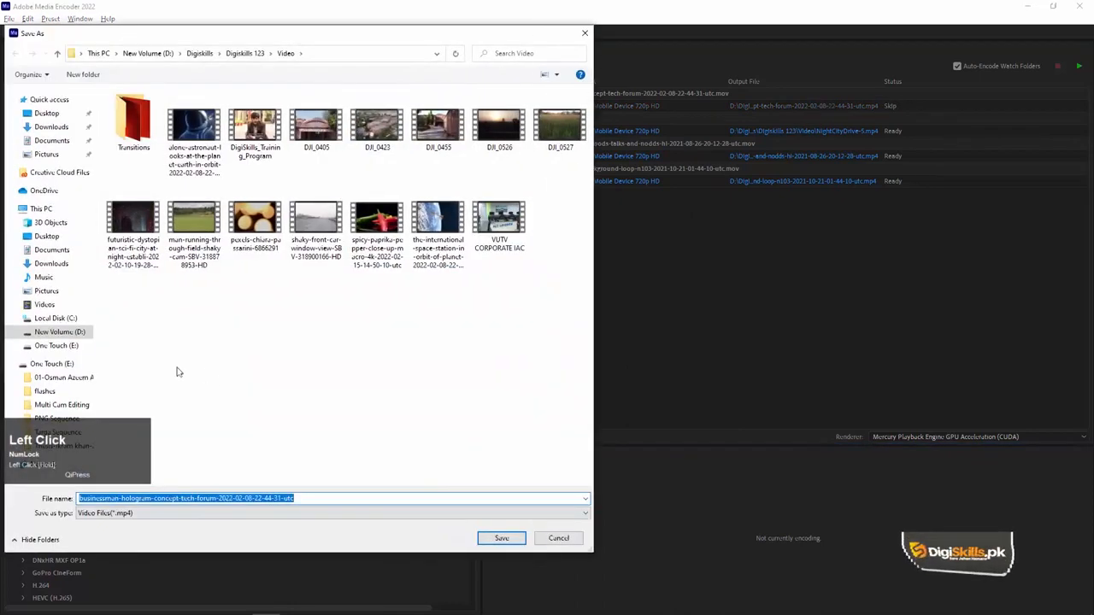
drag(60, 28, 109, 36)
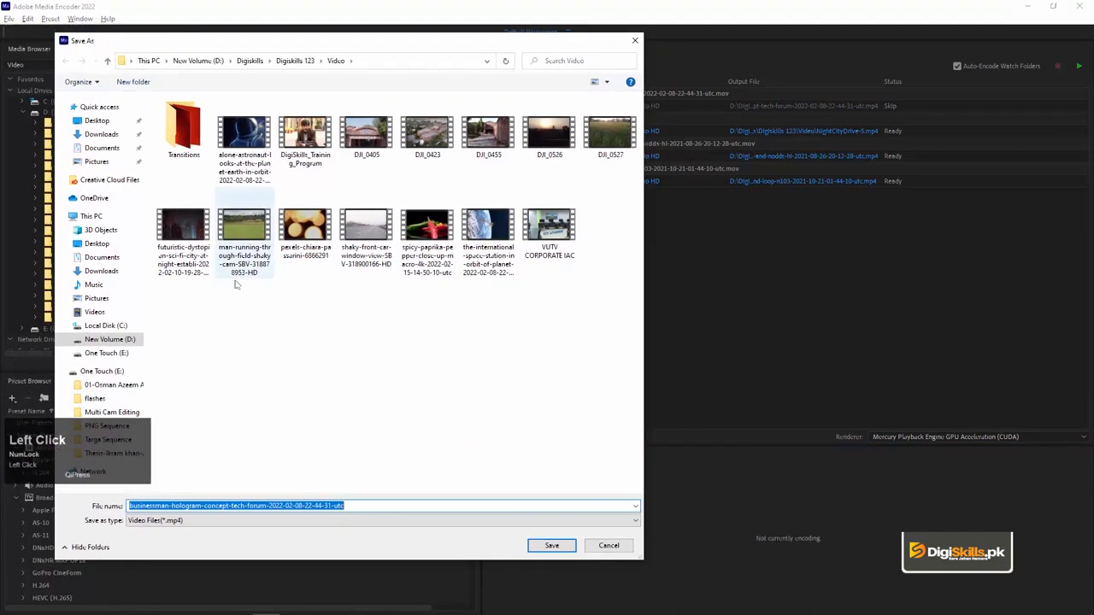
right_click(347, 373)
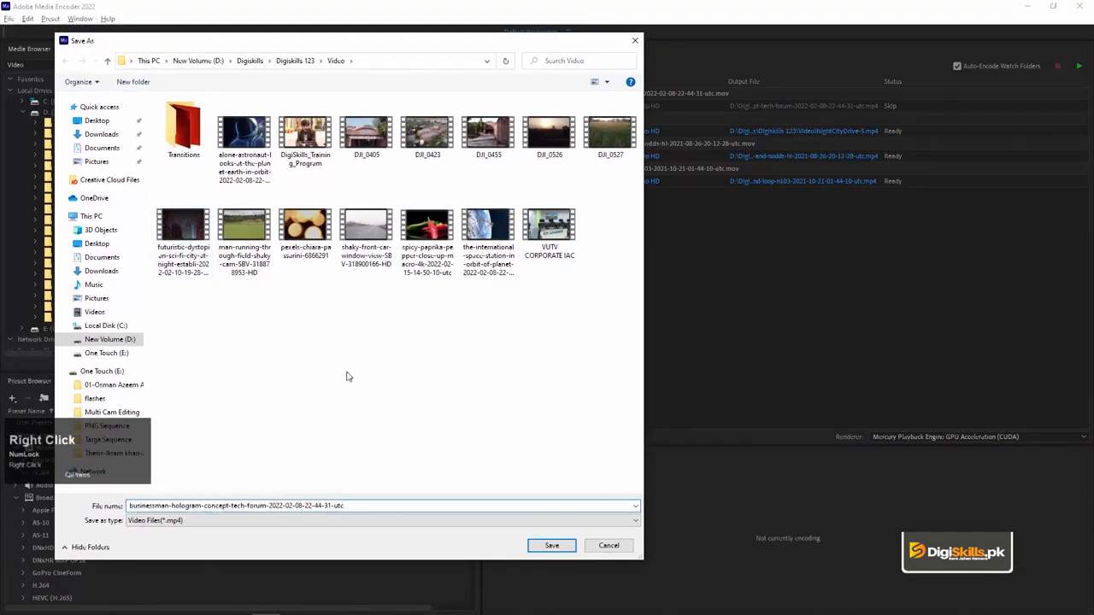
click(411, 494)
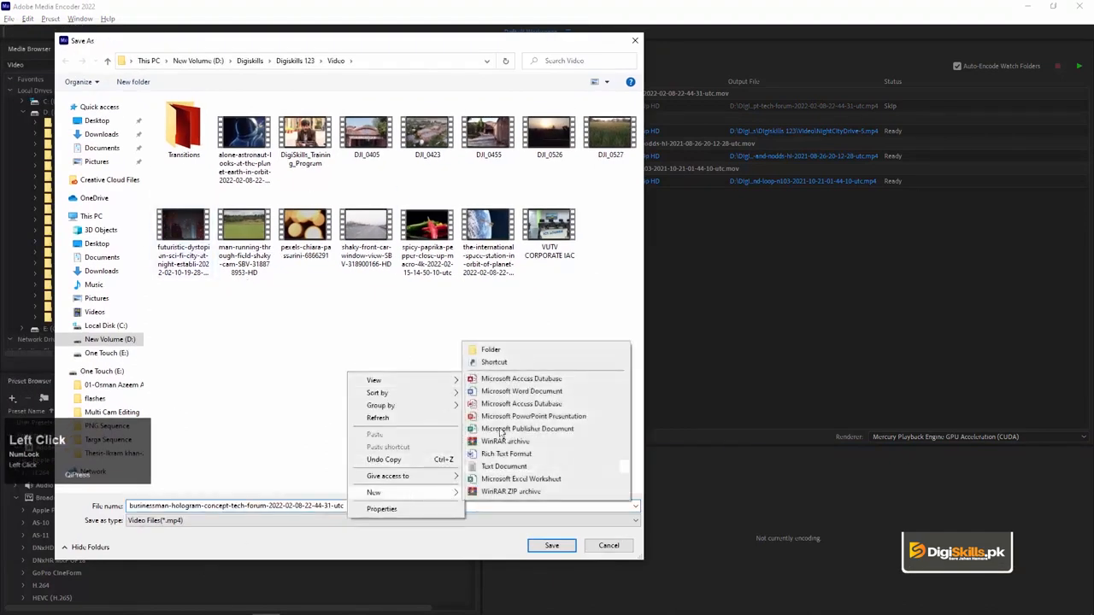
click(489, 351)
text(Converted)
key(Return)
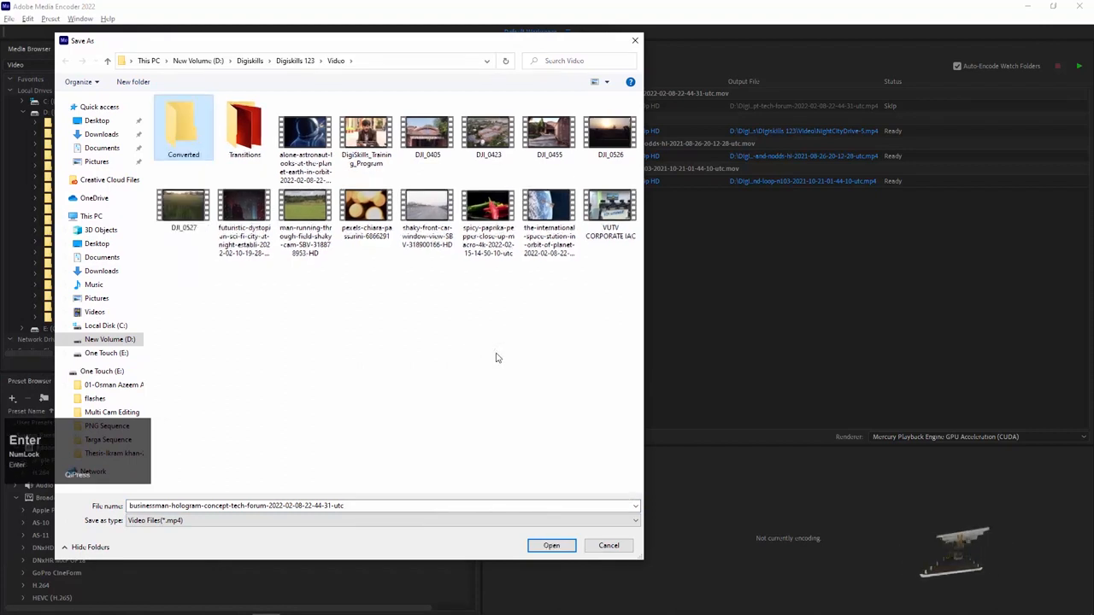
double_click(183, 129)
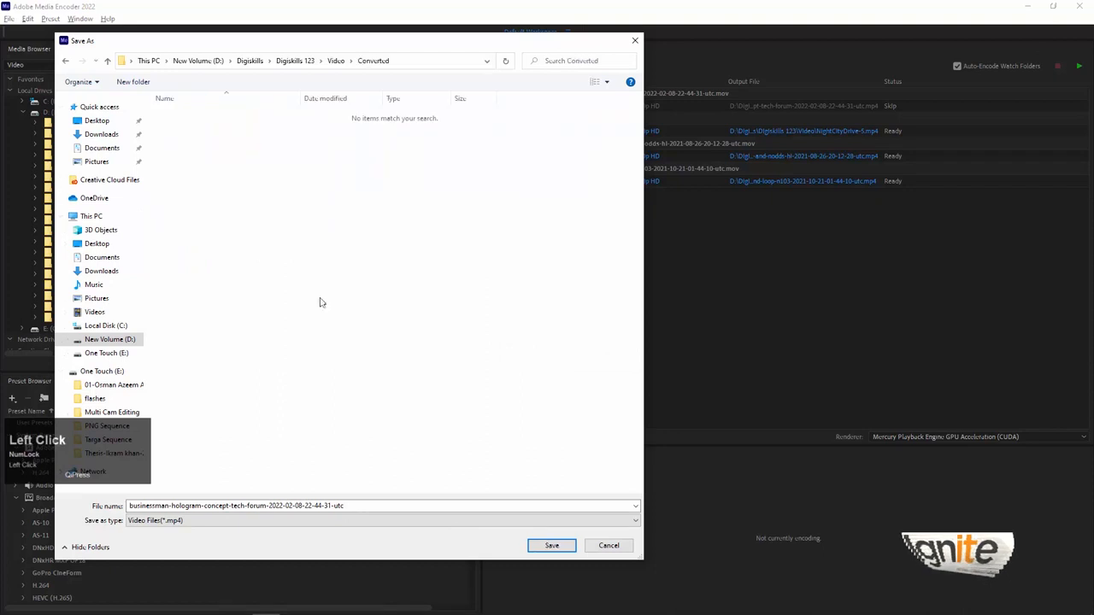
click(551, 545)
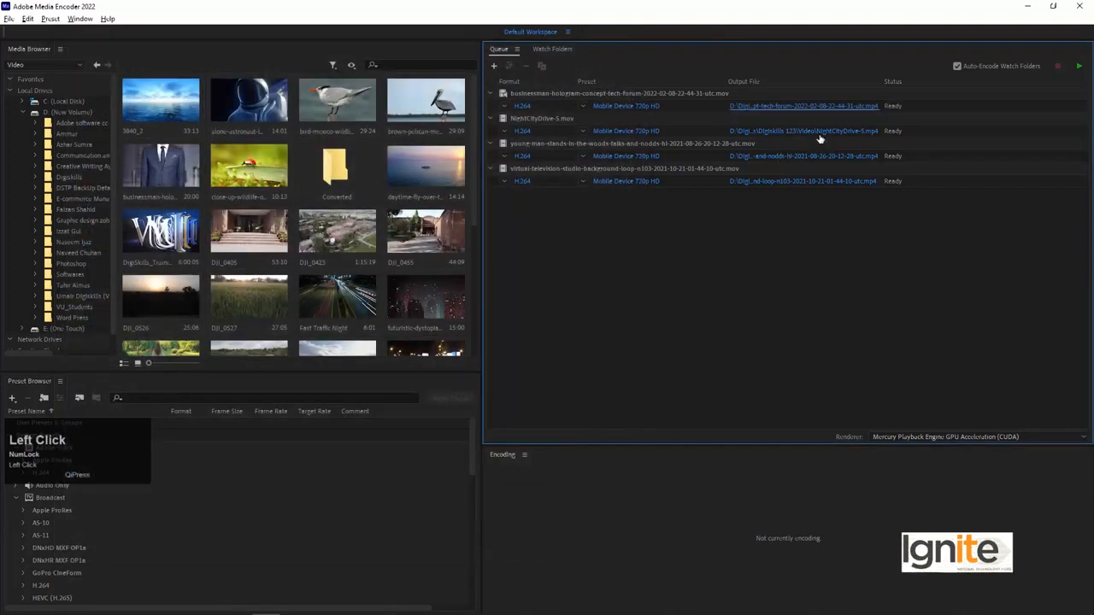
Step: Set the Converted folder as the output location for the NightCityDrive, young man in the woods and virtual television studio clips
click(818, 133)
double_click(183, 128)
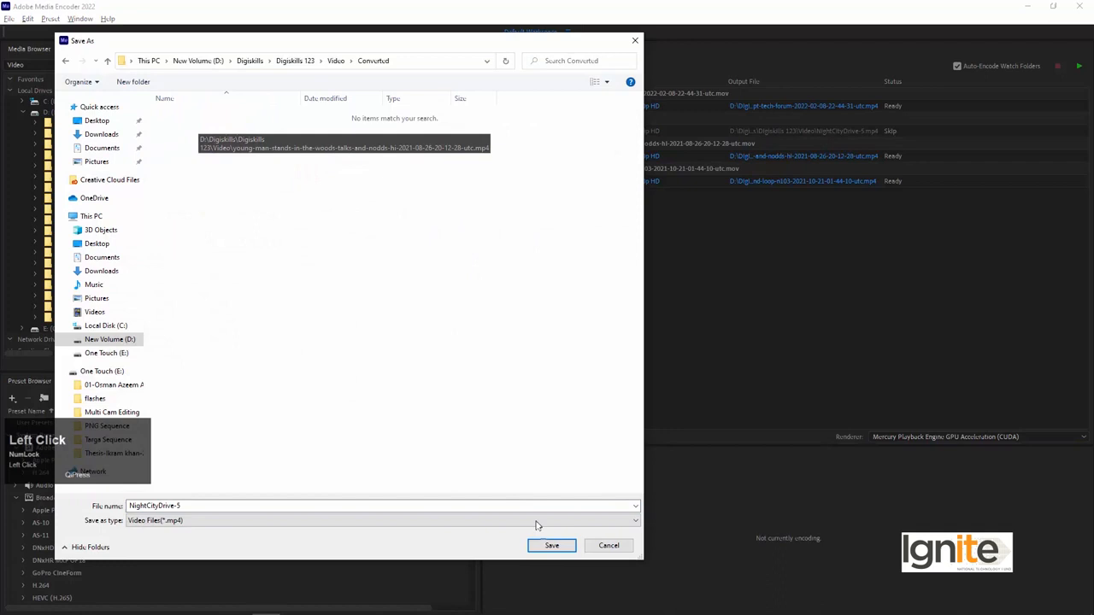
click(551, 546)
click(801, 156)
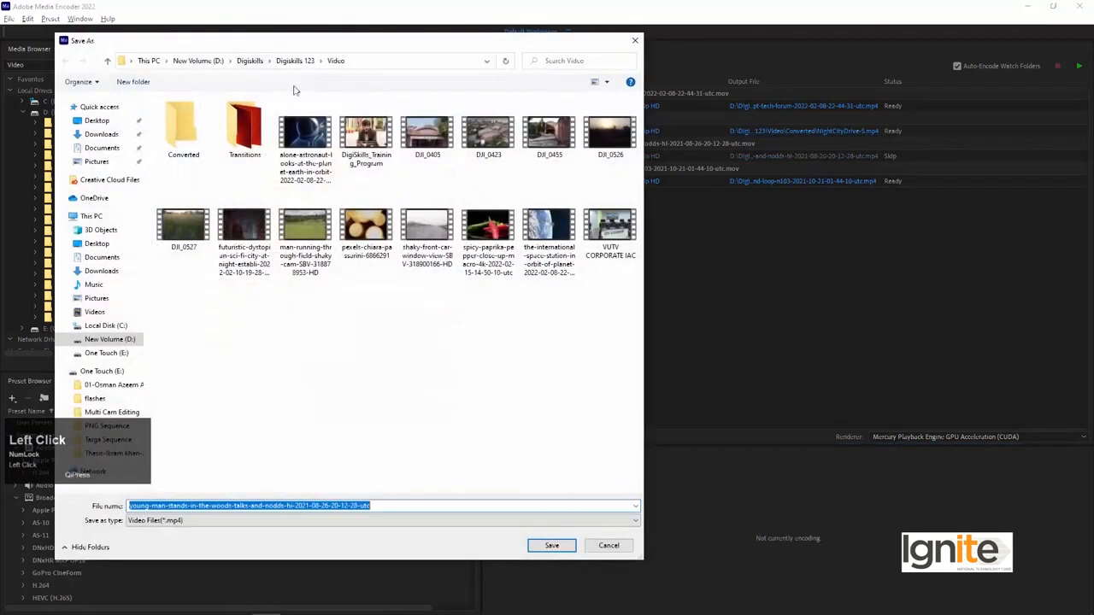
double_click(184, 128)
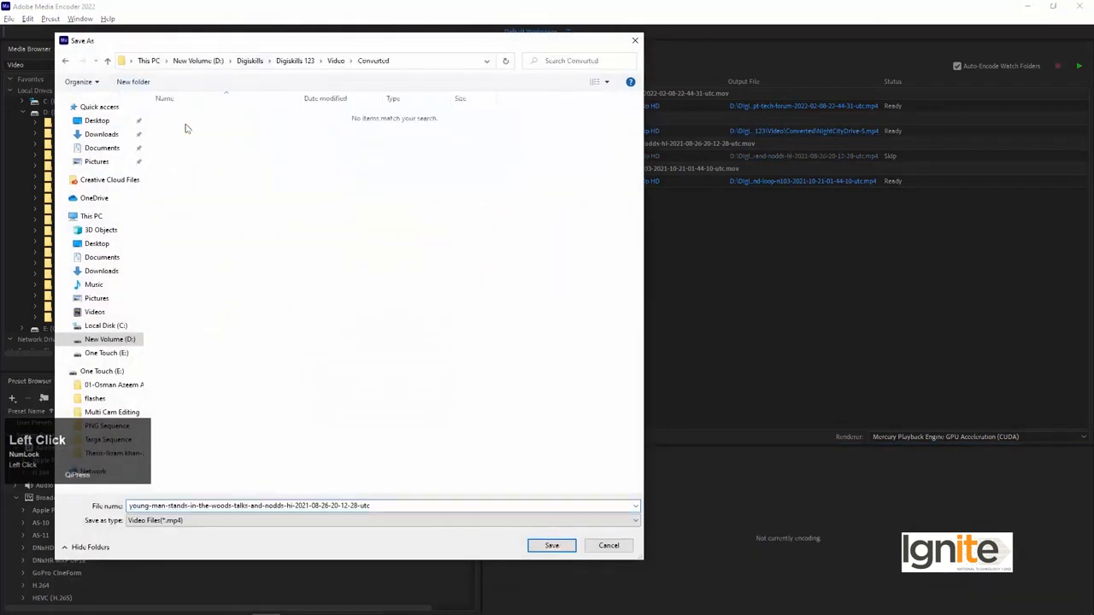
click(553, 546)
click(842, 182)
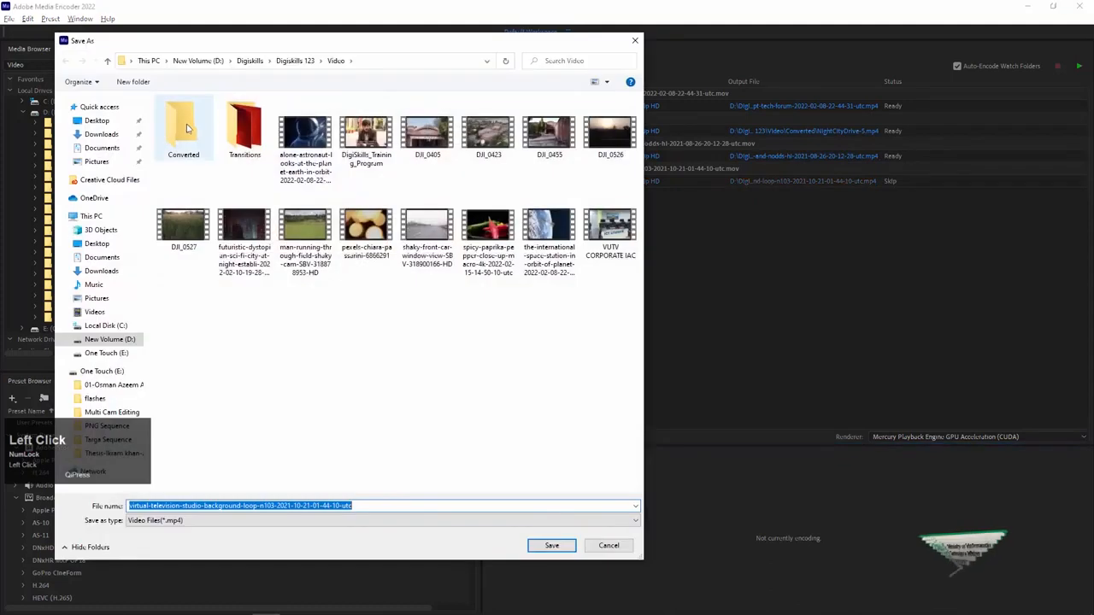
double_click(184, 128)
click(551, 546)
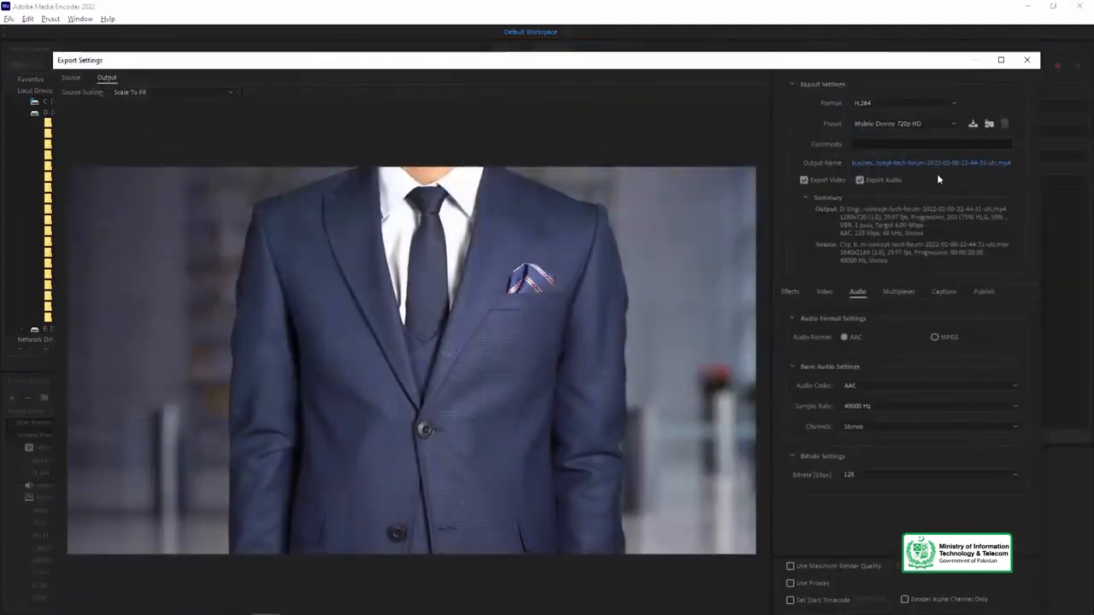
Step: Set the businessman hologram clip's export preset to Mobile Device 480p SD Wide
click(946, 124)
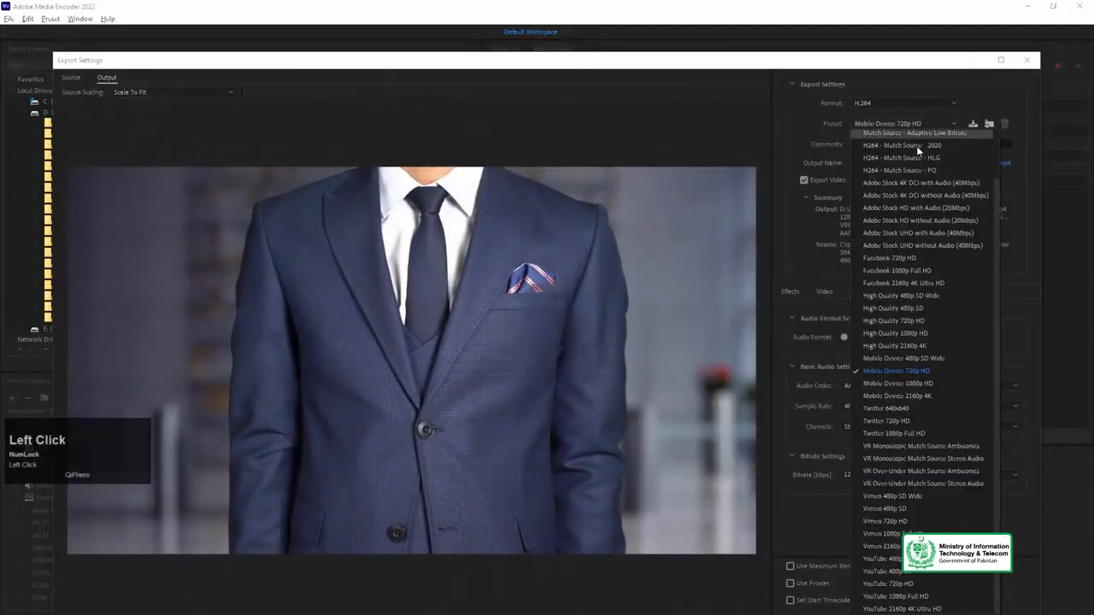
click(932, 358)
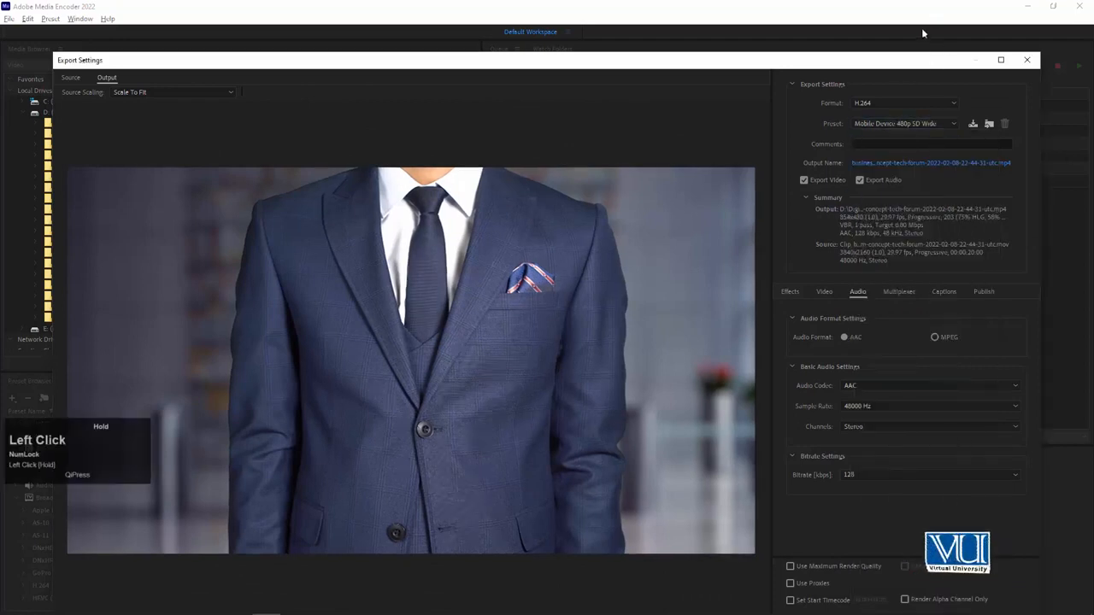
double_click(917, 55)
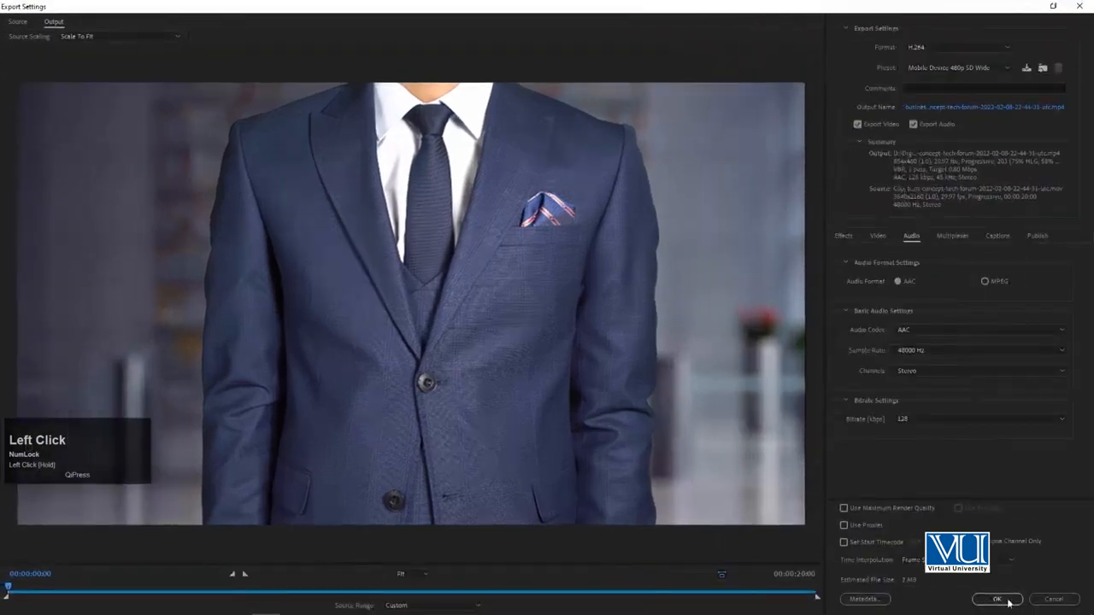
click(997, 599)
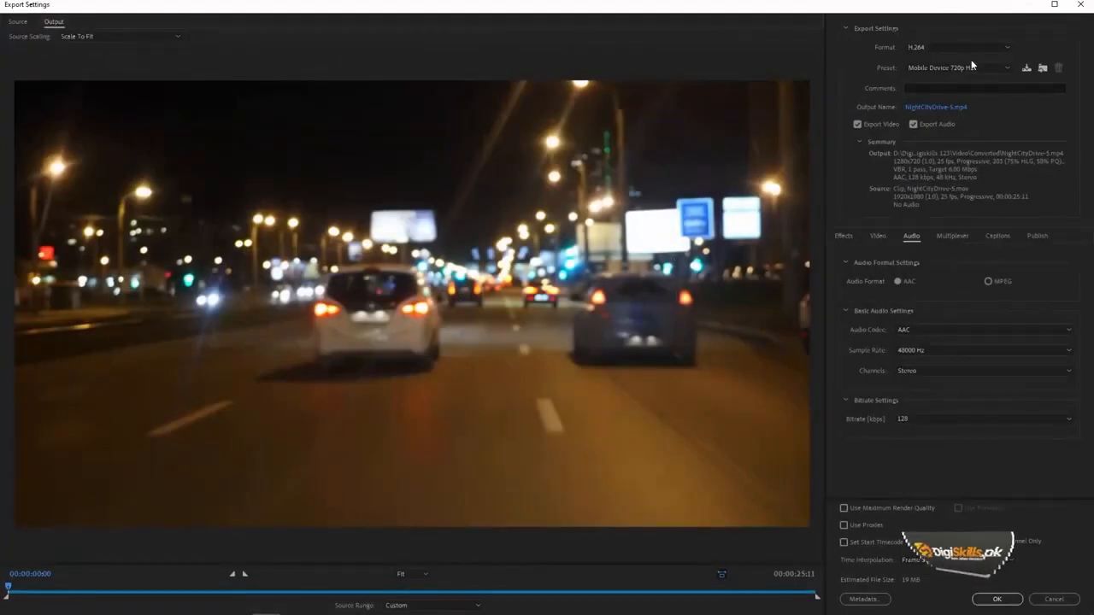
Step: Look through the export formats available for the NightCityDrive clip and close its export settings
click(946, 49)
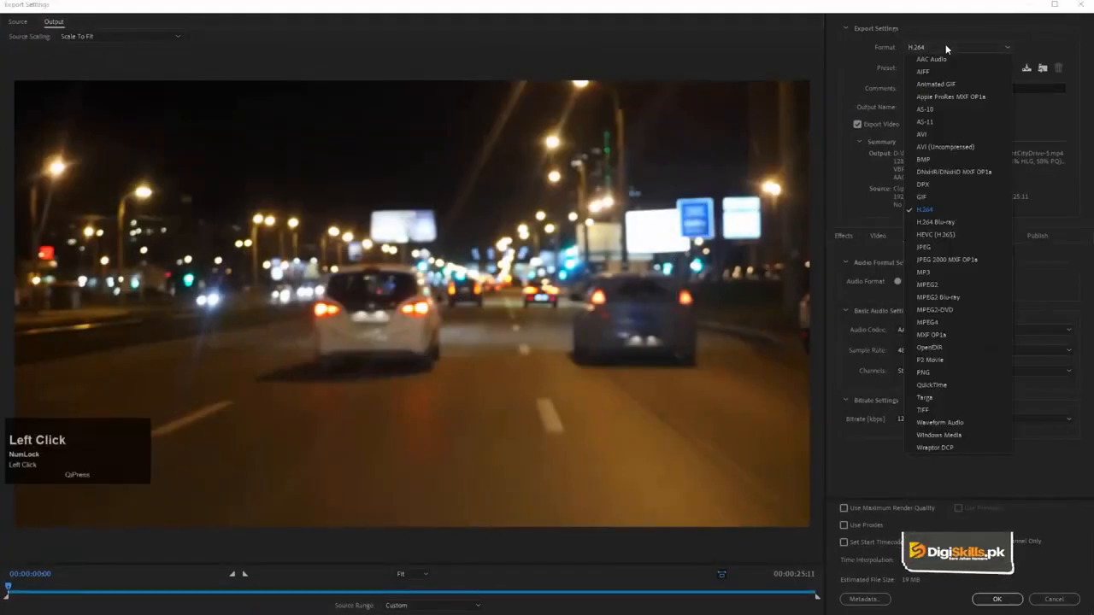
click(894, 68)
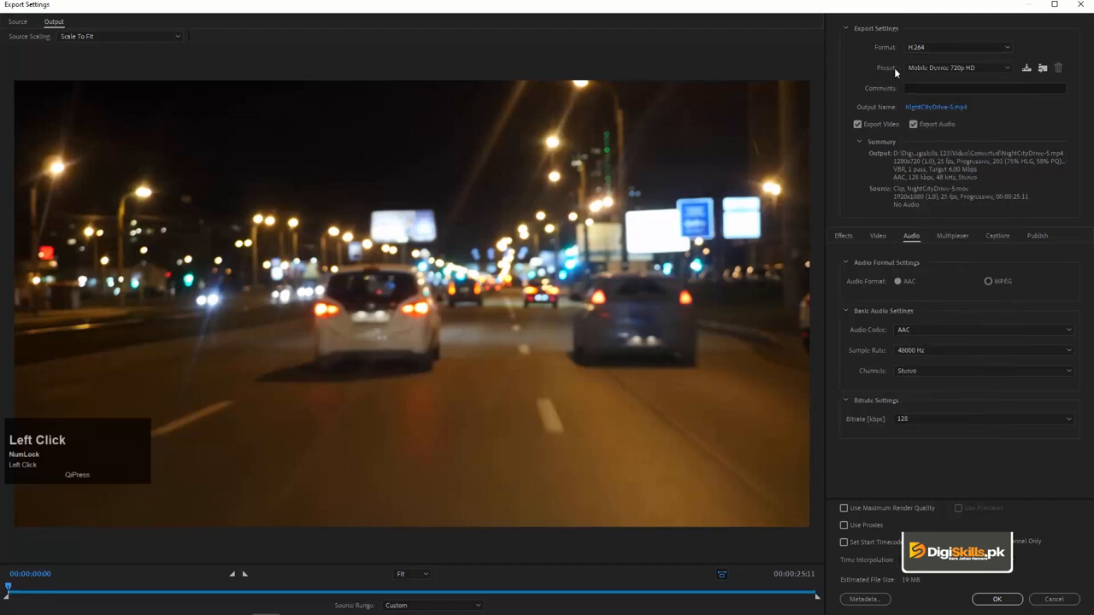
click(1080, 6)
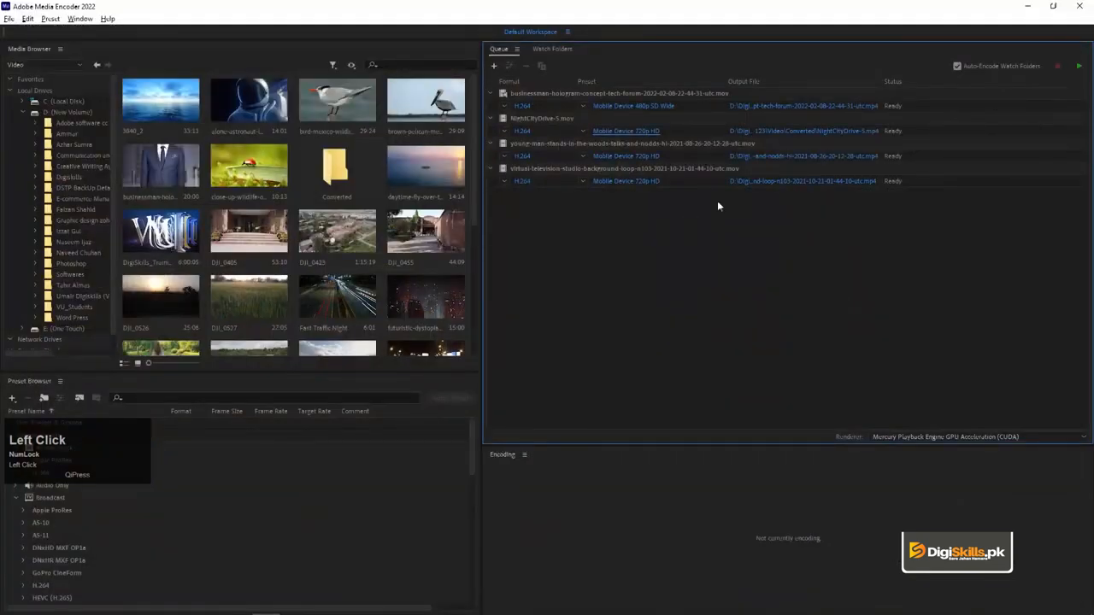
Step: Encode all four queued clips and switch to File Explorer once the queue has finished
click(1080, 67)
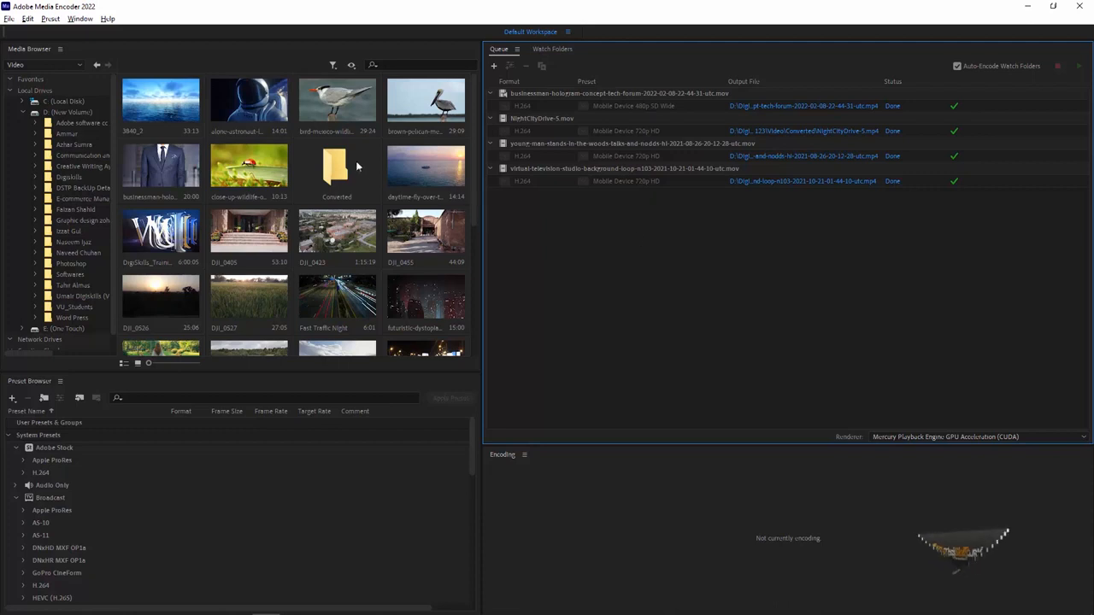
key(alt+Tab)
key(Tab)
key(Tab)
key(Tab)
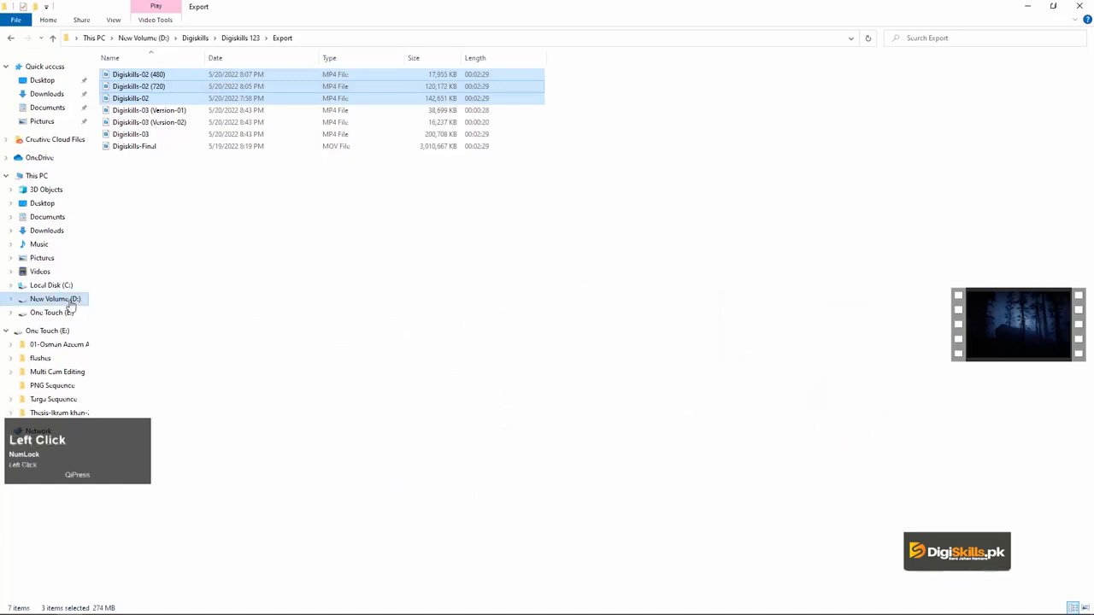
Step: Browse drive D: to the Converted folder under Digiskills 123's Video folder and check the converted clips
click(70, 303)
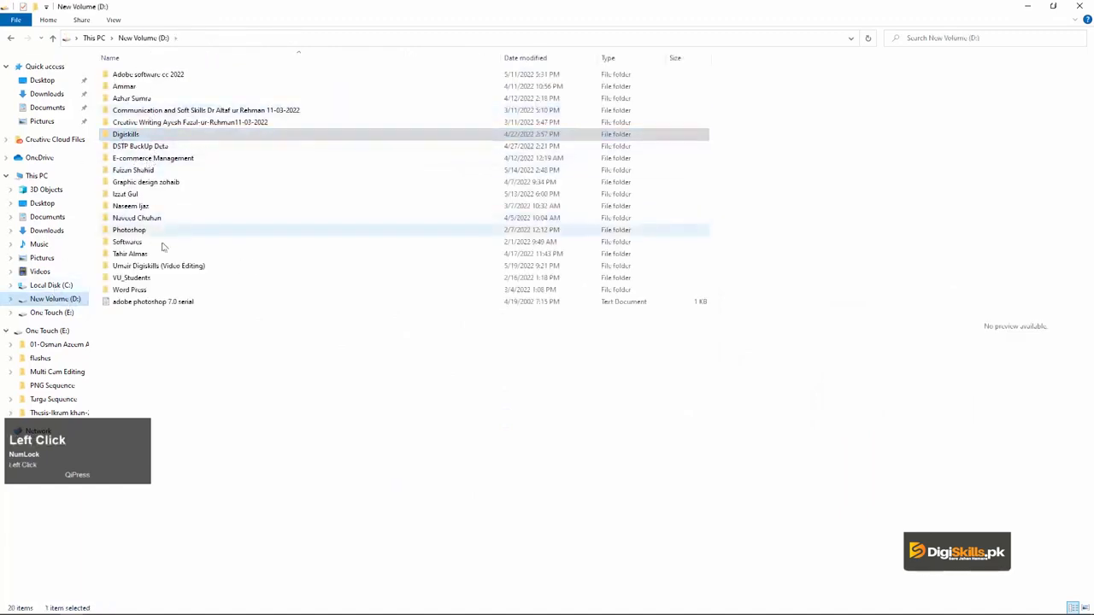
double_click(126, 134)
double_click(129, 74)
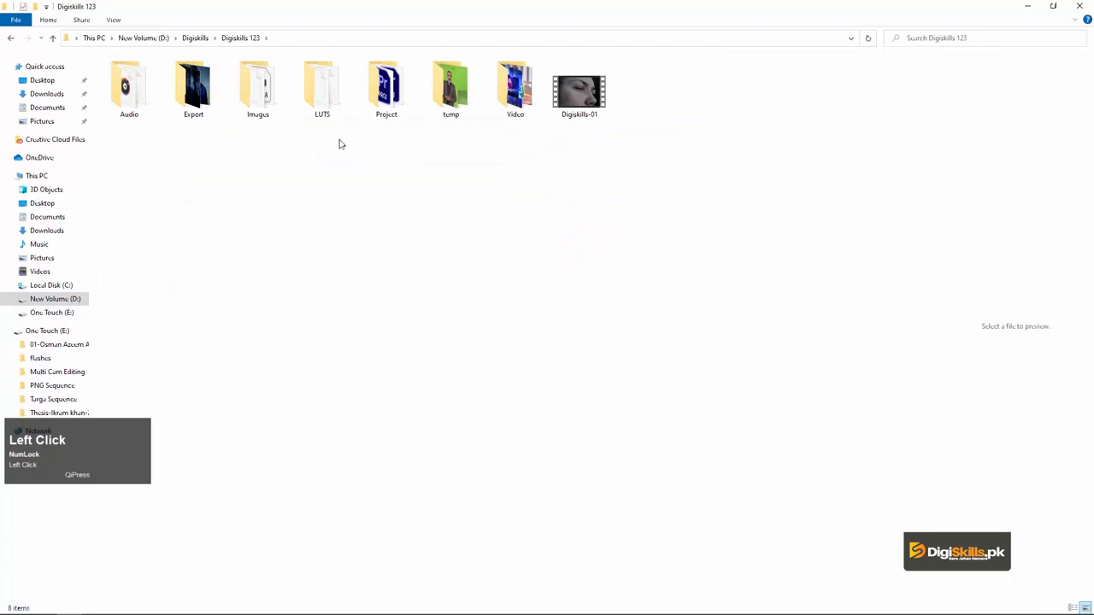
double_click(507, 102)
double_click(128, 90)
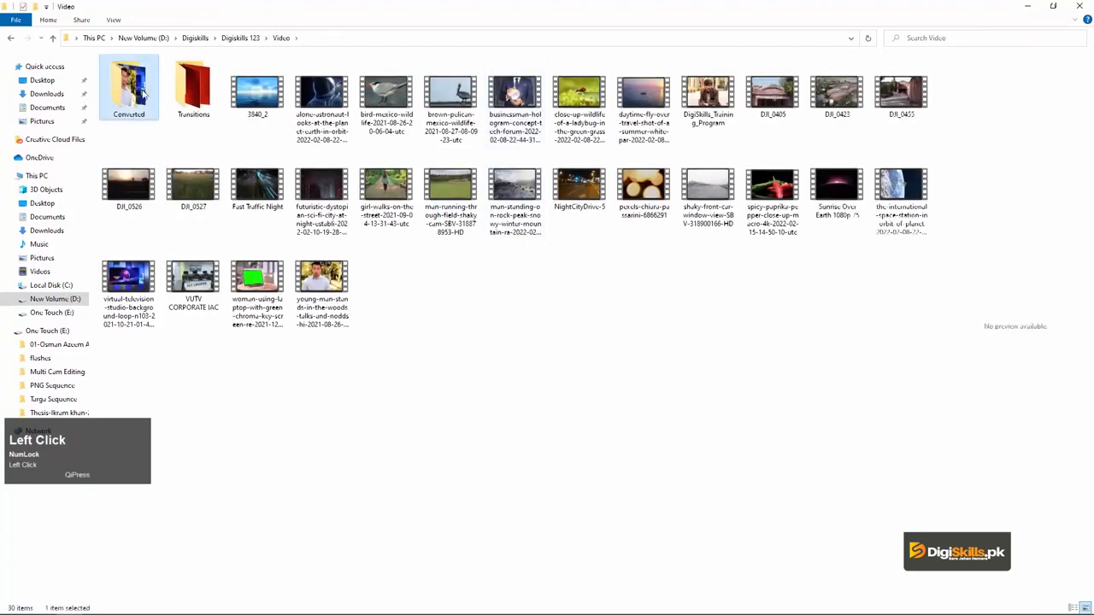
drag(359, 221, 108, 53)
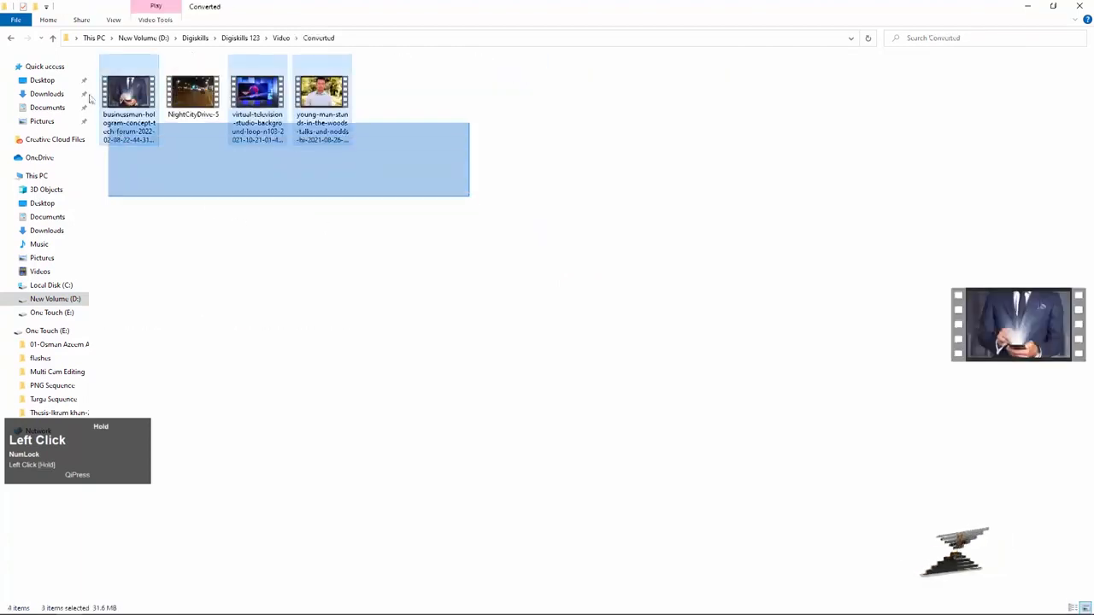
click(432, 280)
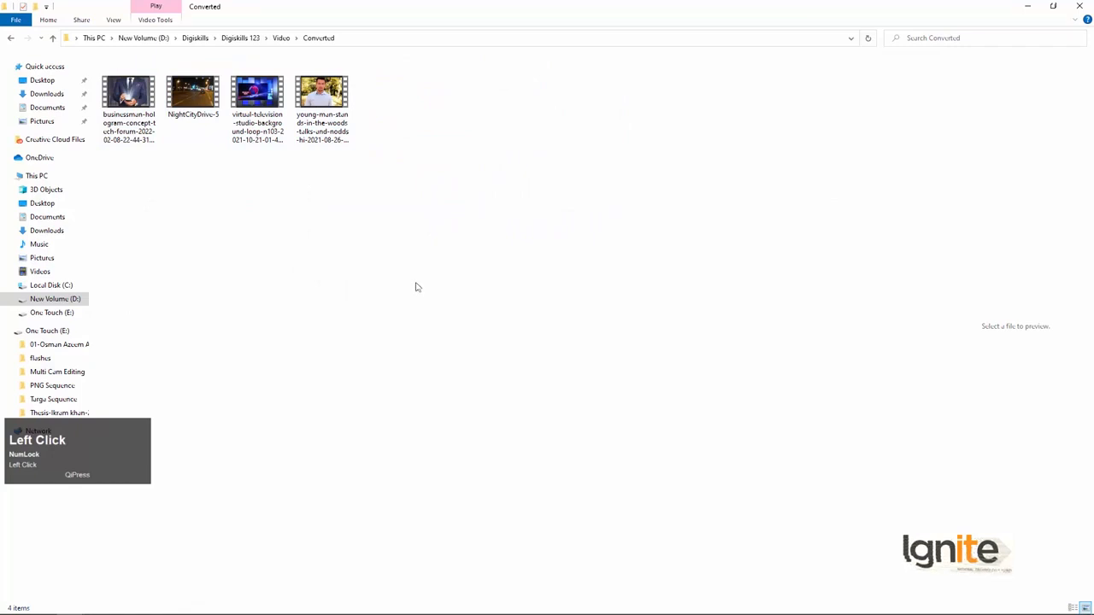